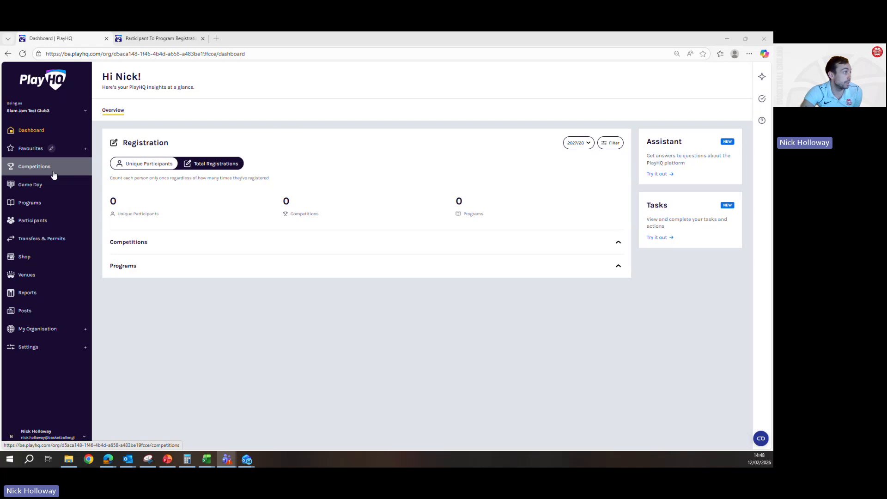
Open the 2025/26 season of the Slam Jam (Intro Programme) and start setting up its participant registration form.
click(52, 207)
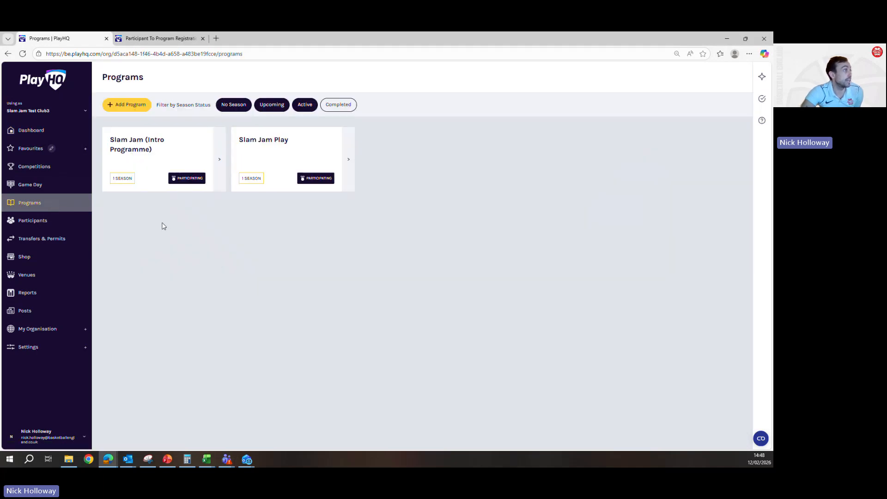
click(133, 146)
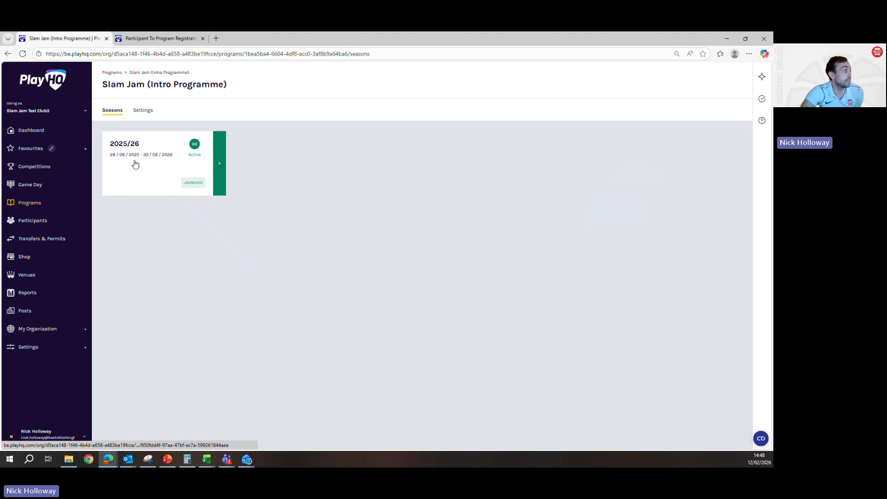
click(135, 164)
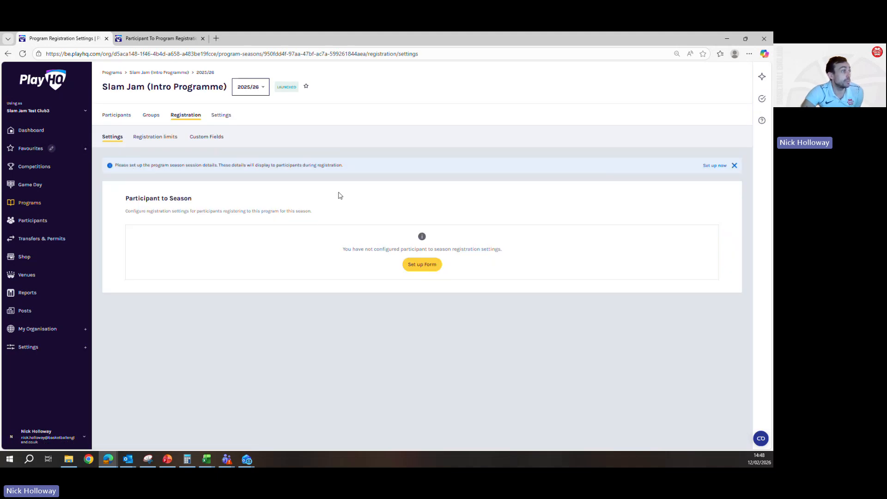
click(410, 267)
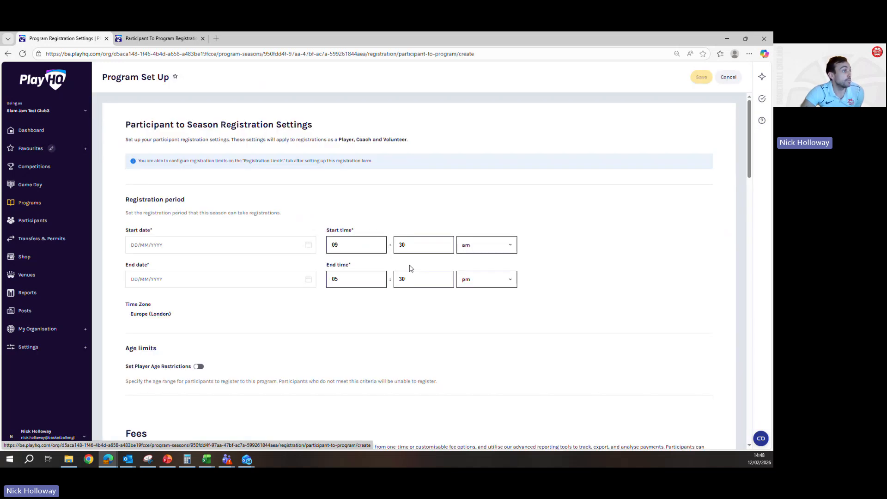
Set the registration period to start on 12/02/2026 and end on 26/02/2026.
scroll(318, 278, down, 1)
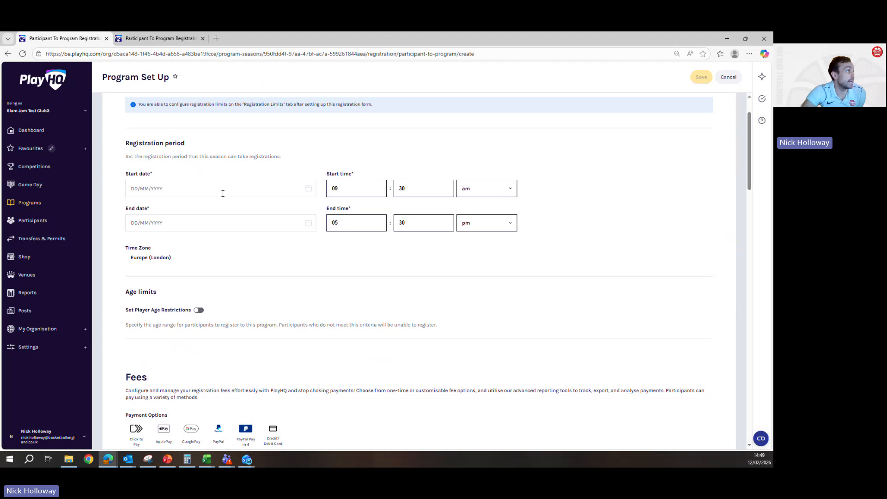
click(183, 187)
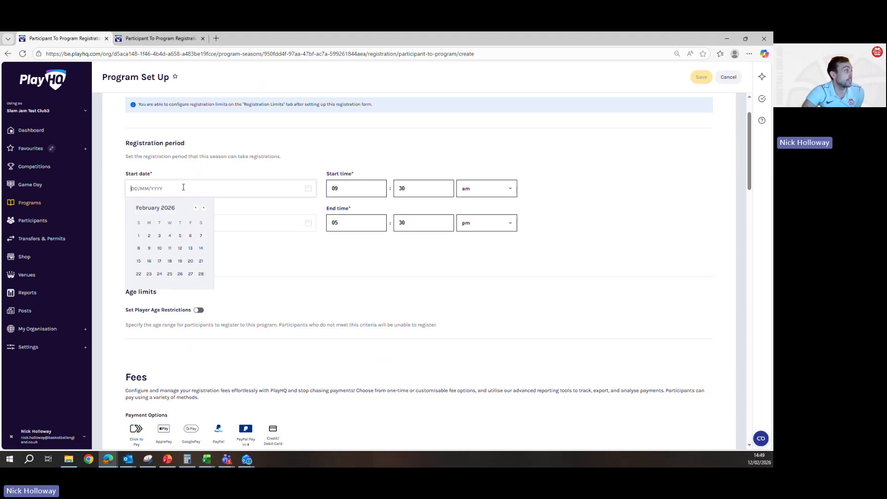
click(180, 250)
click(190, 220)
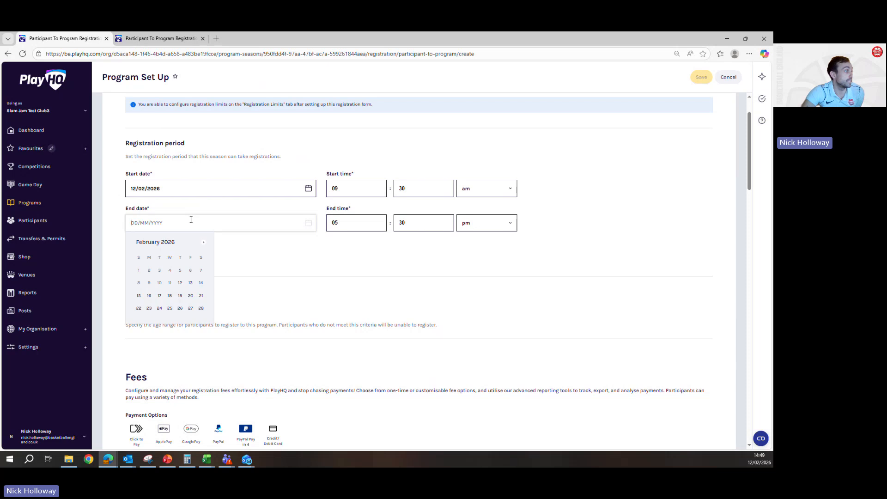
click(179, 308)
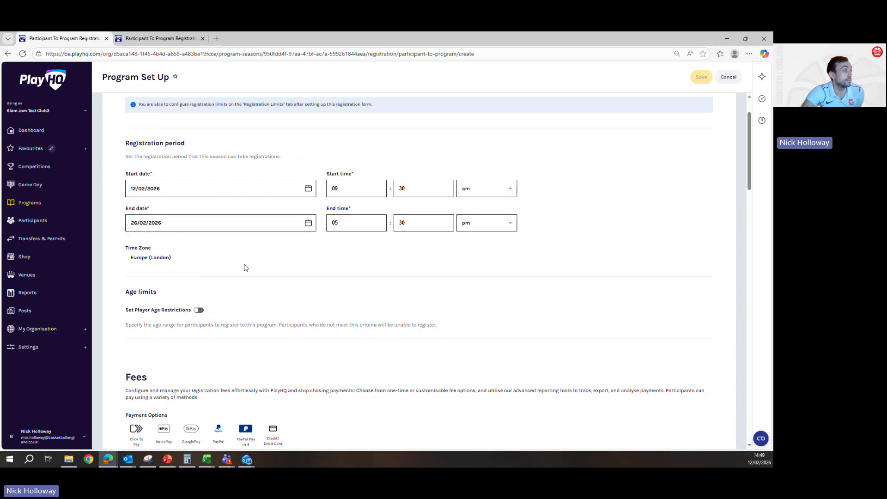
Turn on the player age restrictions to inspect the age limit fields, and turn them off again.
scroll(245, 267, up, 1)
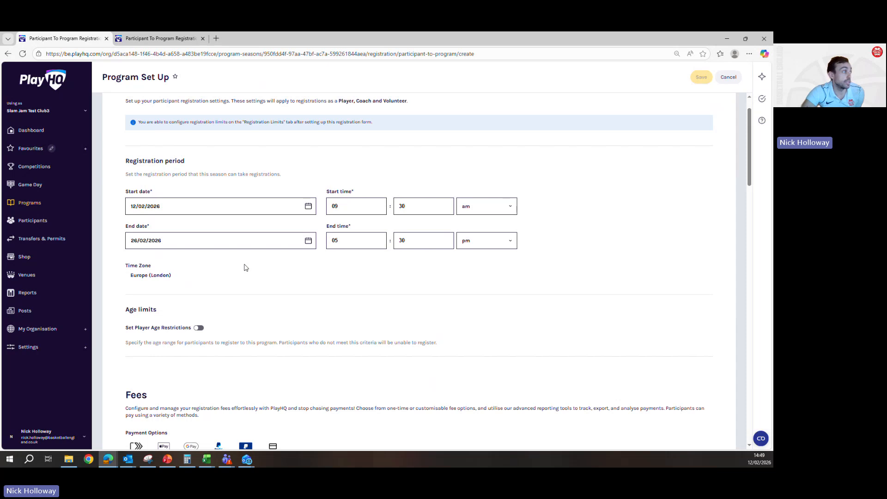
scroll(299, 279, down, 1)
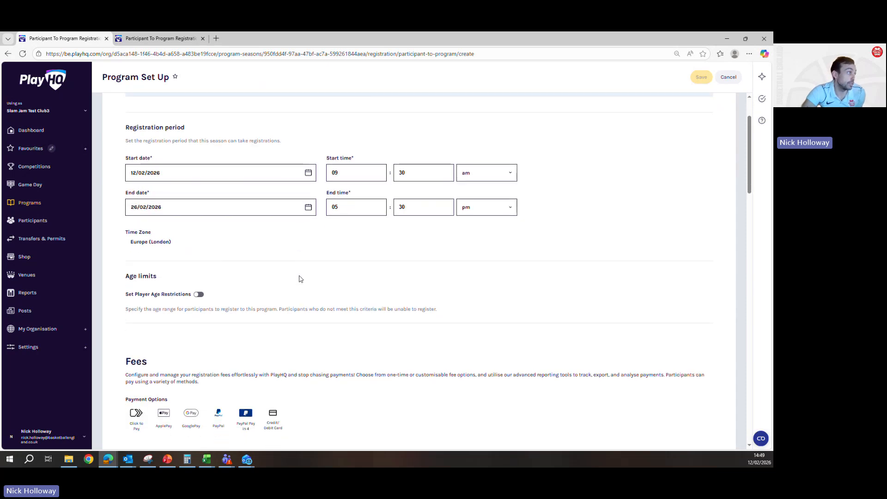
scroll(299, 279, down, 1)
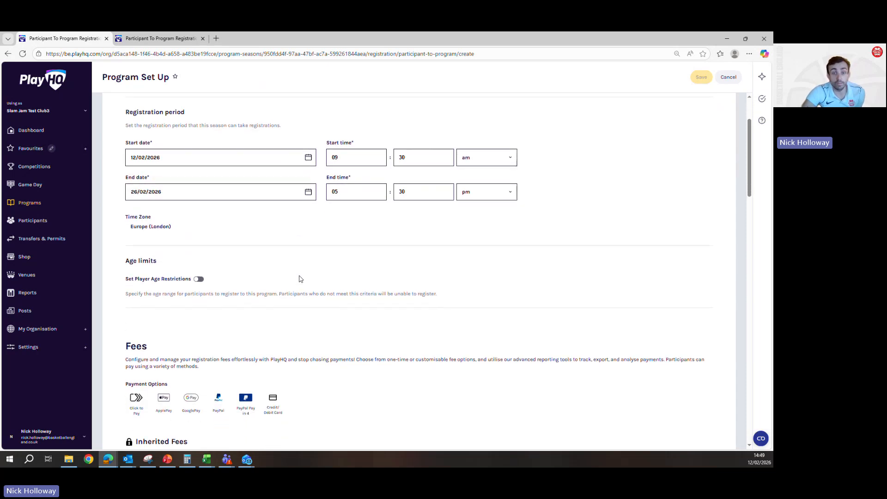
scroll(300, 279, down, 3)
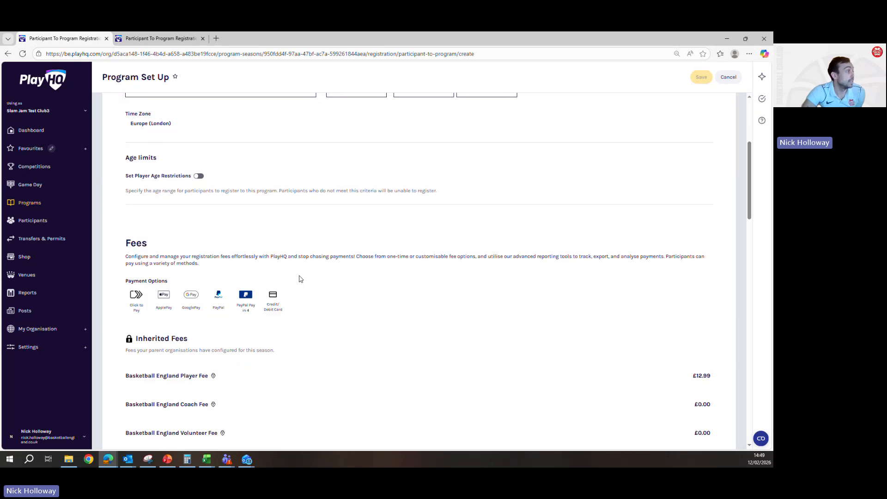
click(199, 177)
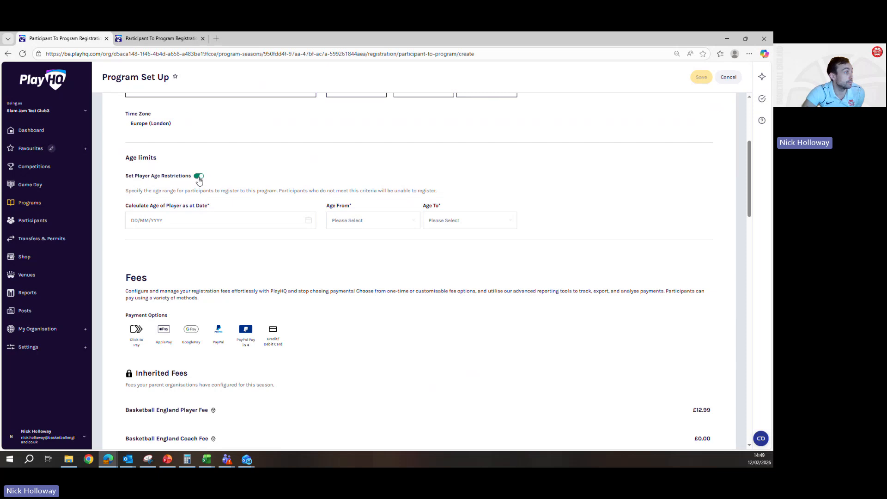
click(199, 177)
Set the club's own player, coach and volunteer registration fees to £0 each.
scroll(252, 255, down, 5)
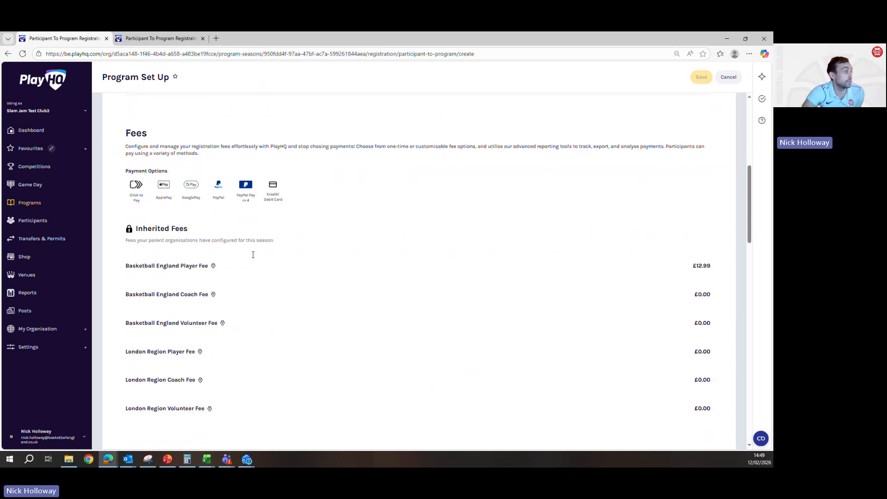
scroll(252, 257, down, 5)
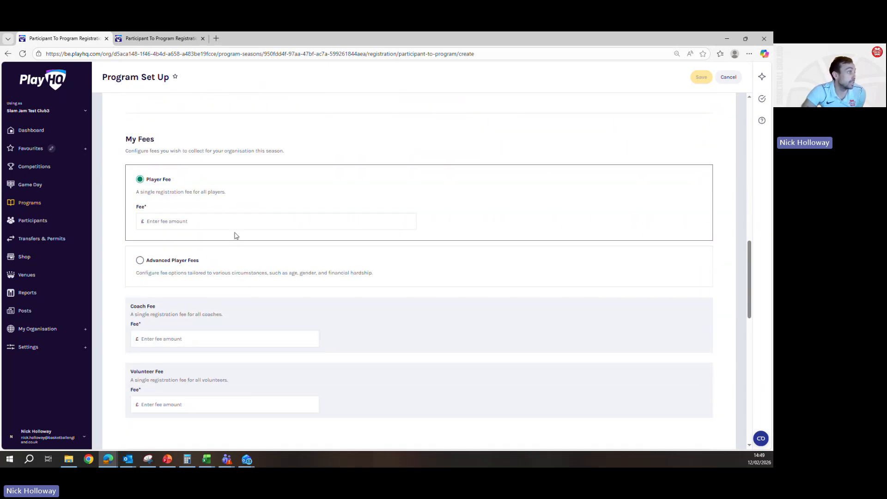
scroll(247, 176, down, 1)
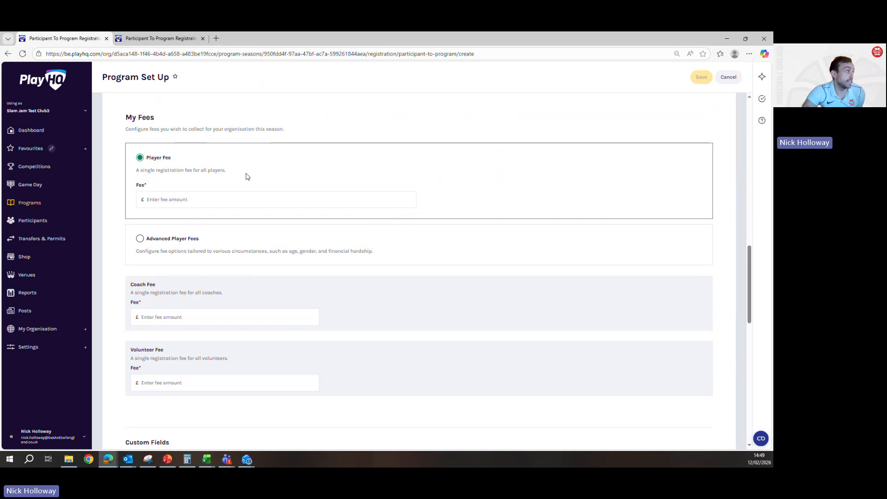
click(186, 198)
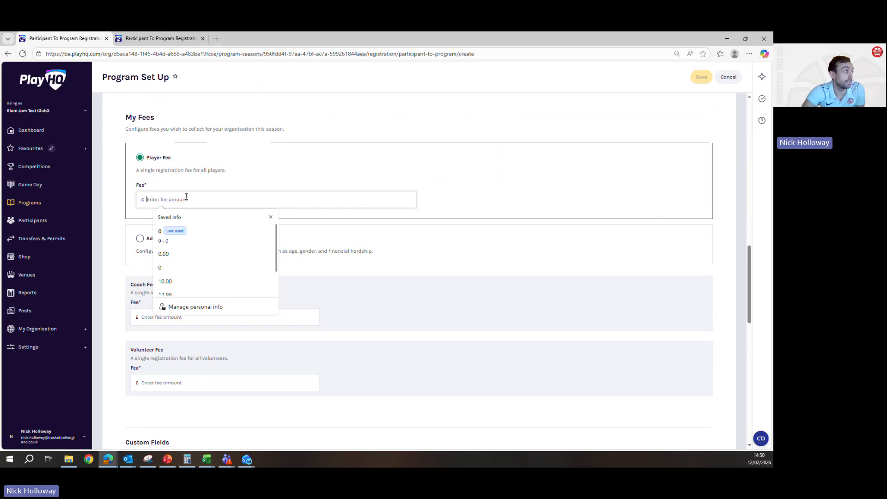
text(0)
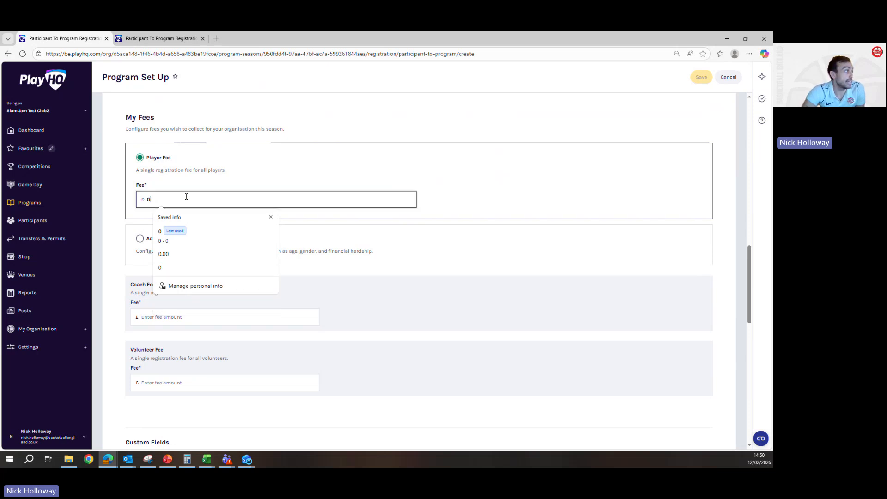
click(146, 316)
text(0)
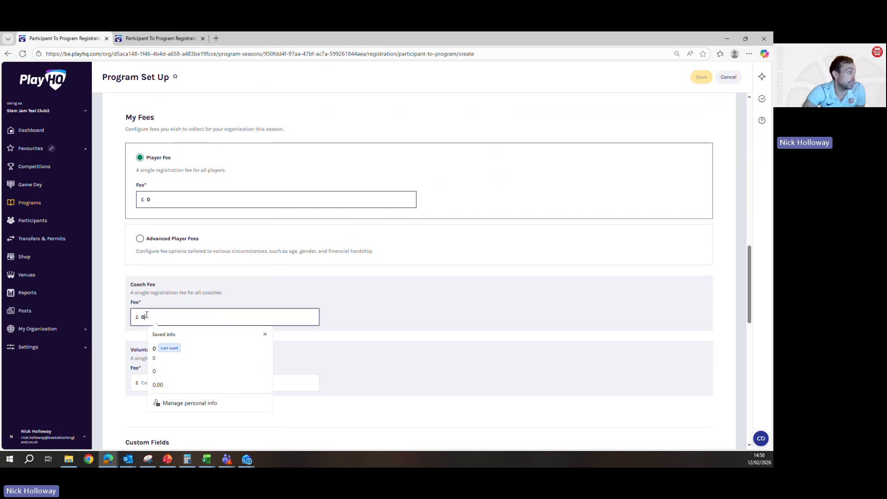
click(306, 380)
text(0)
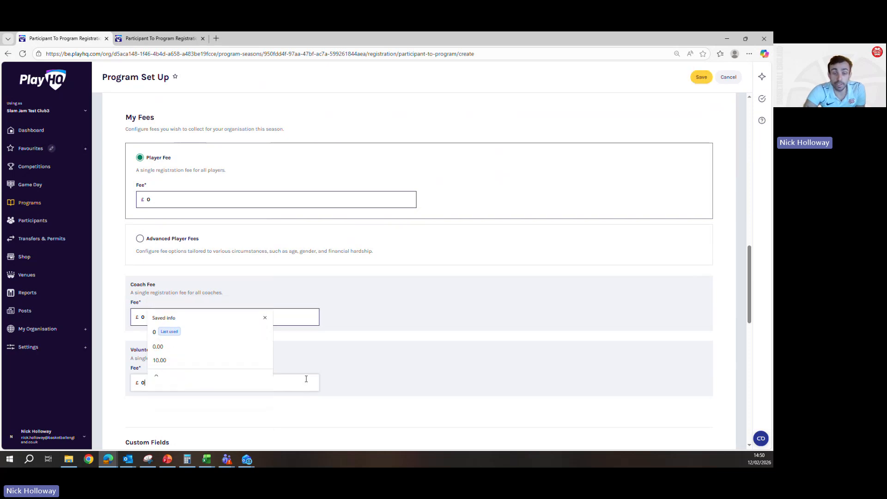
click(470, 300)
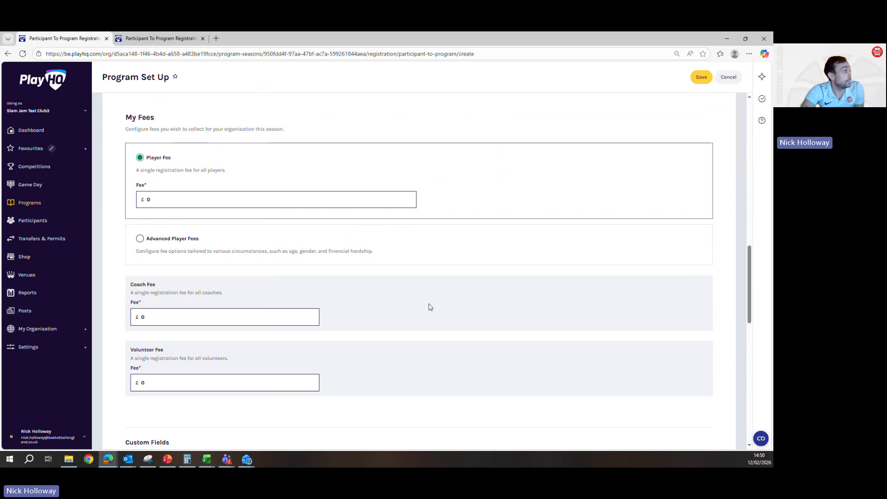
Set the registration form's visibility to Visible on the program's public landing page and save the form.
scroll(271, 278, down, 3)
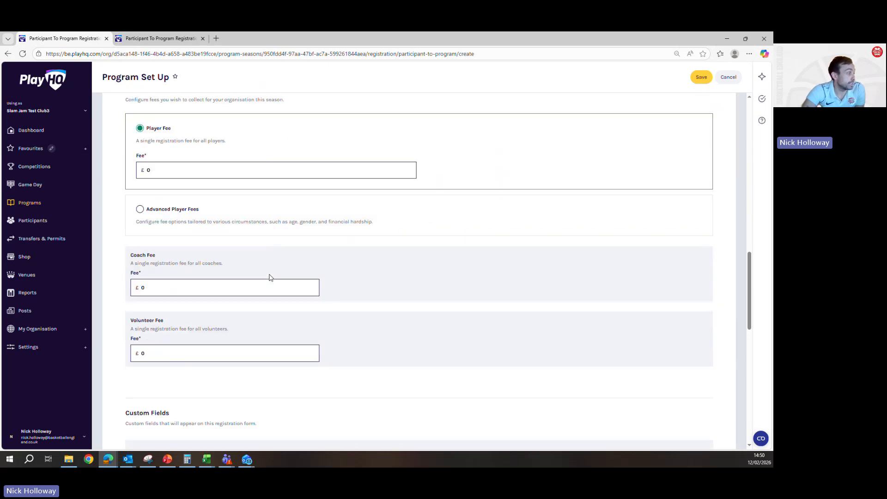
scroll(270, 277, down, 1)
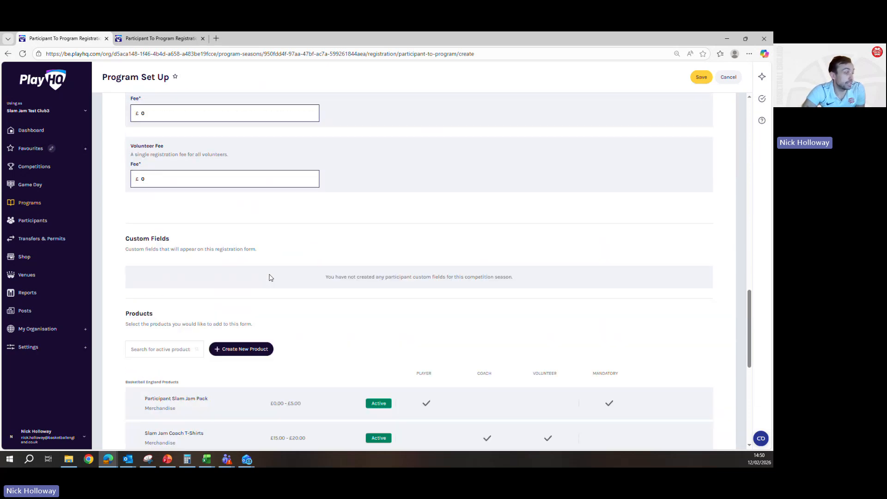
scroll(270, 276, up, 2)
scroll(269, 275, down, 7)
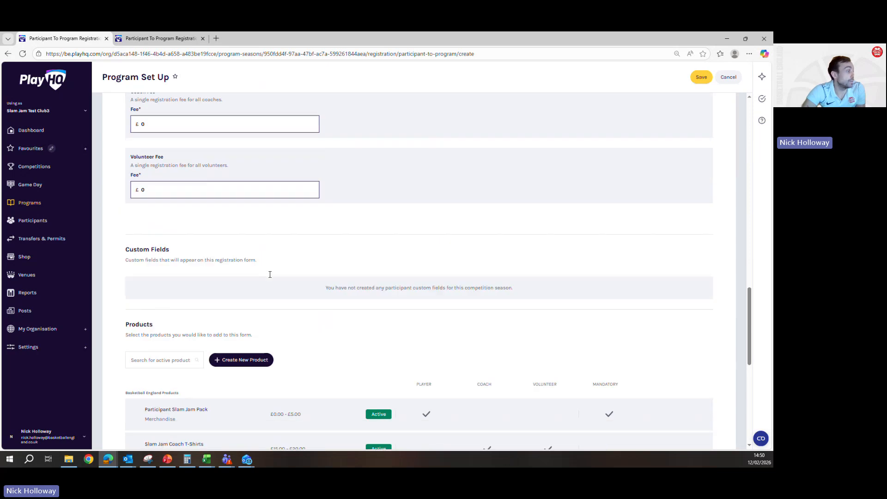
scroll(270, 277, down, 2)
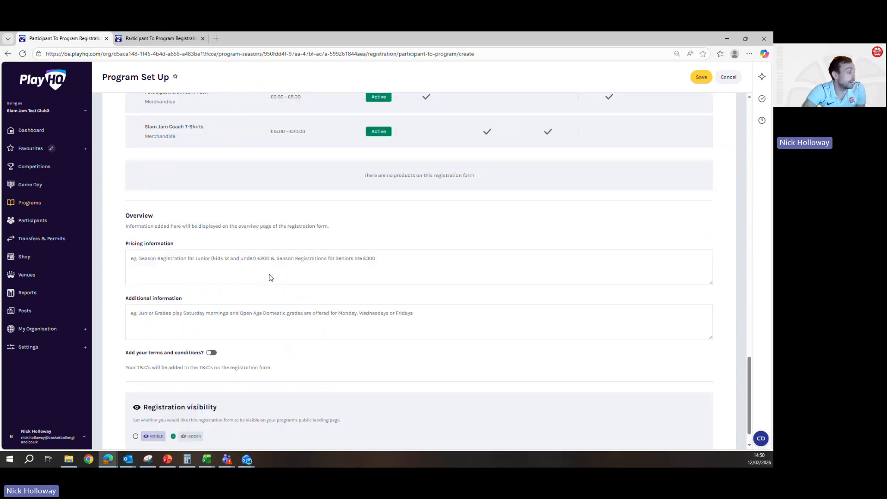
scroll(270, 275, down, 1)
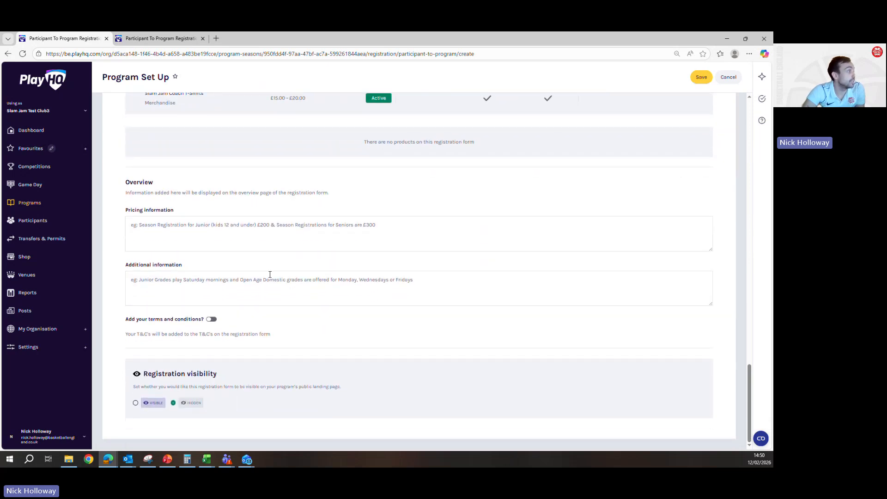
click(220, 239)
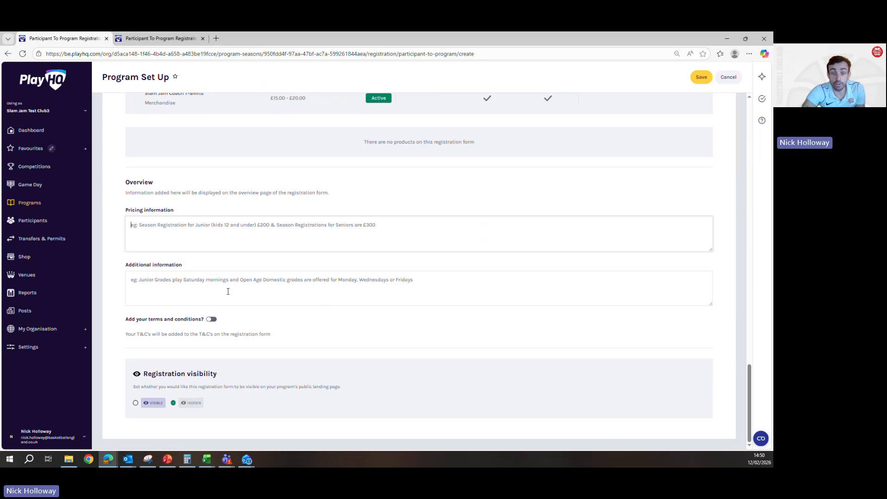
click(153, 403)
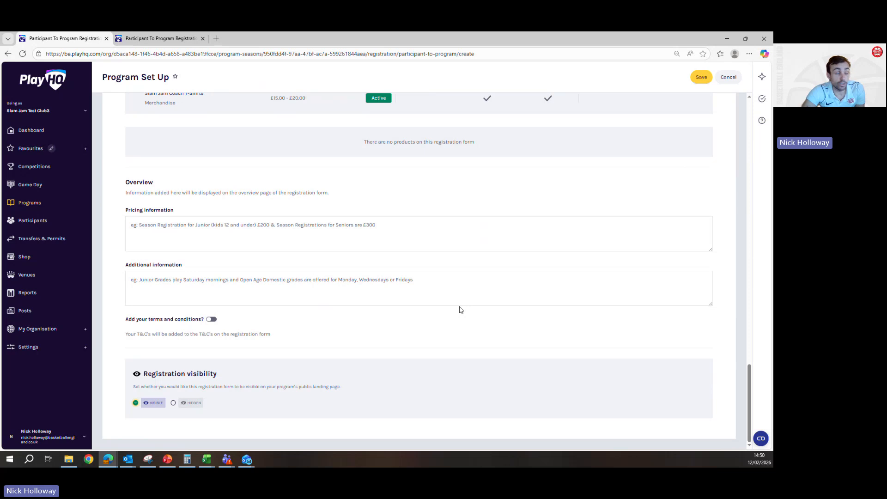
click(700, 77)
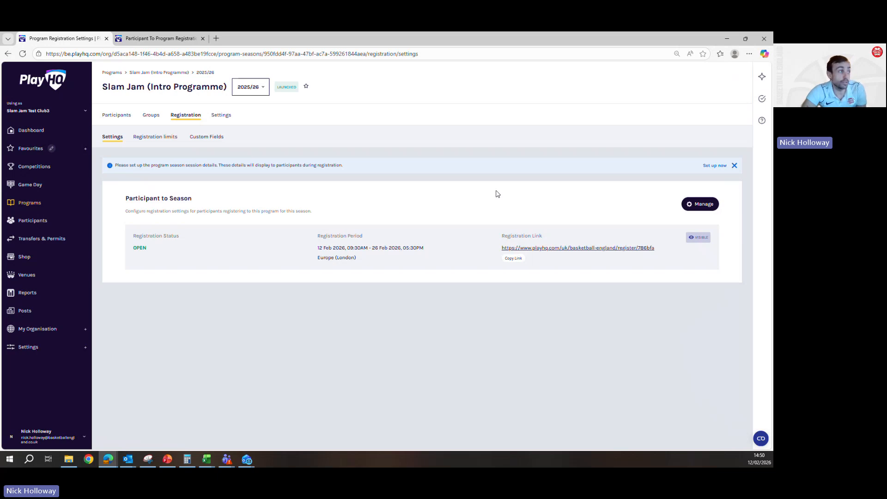
In the season's settings, set the season dates to start on 06/03/2026 and end on 17/04/2026.
click(222, 117)
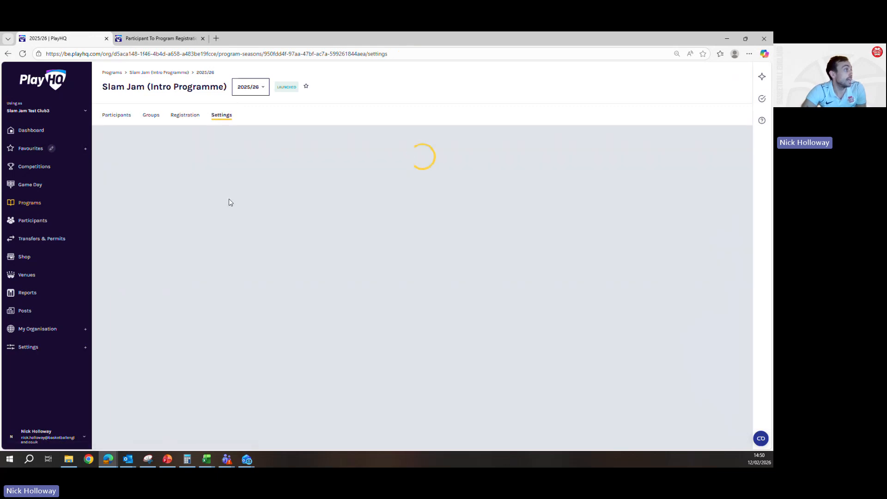
scroll(218, 232, down, 1)
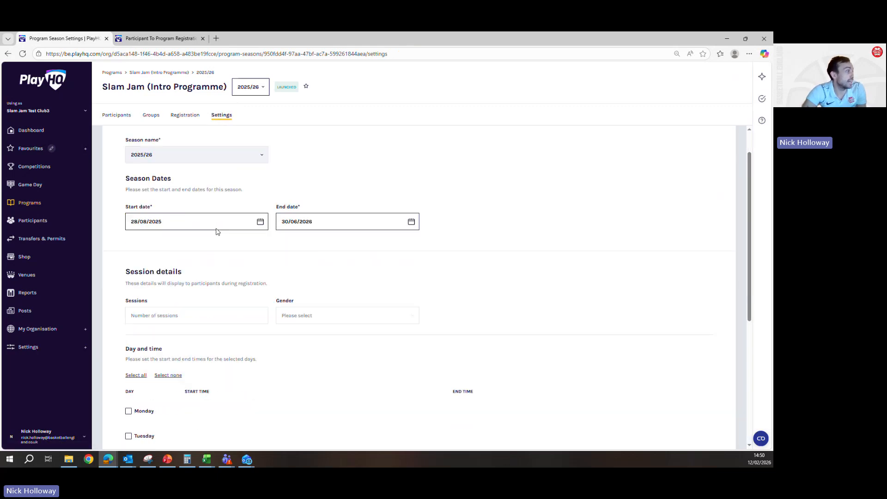
click(215, 205)
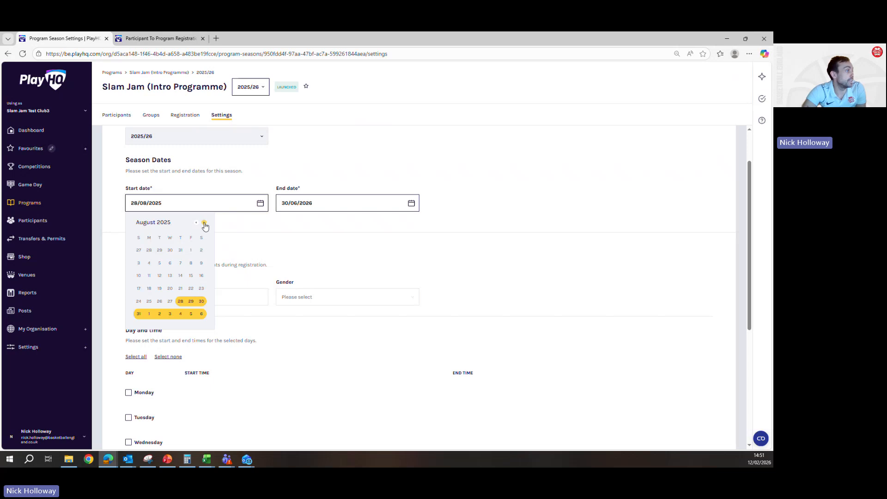
click(204, 224)
click(204, 223)
click(204, 223)
click(204, 223)
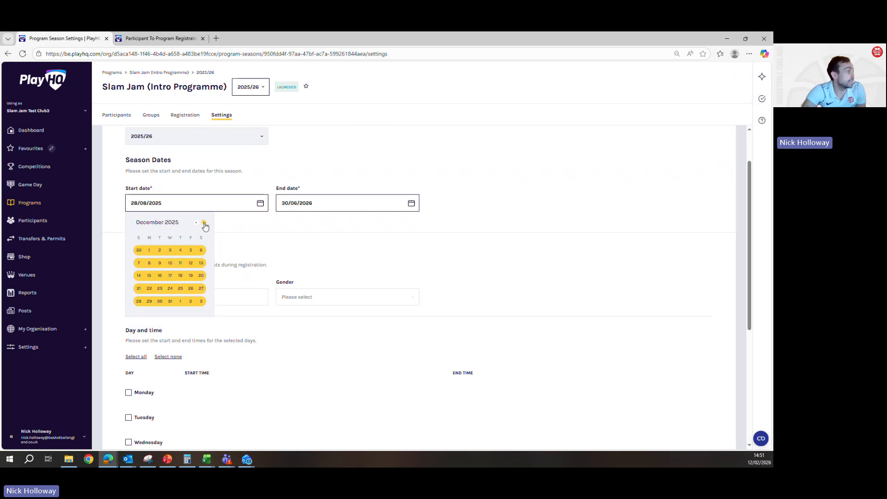
click(204, 223)
click(204, 223)
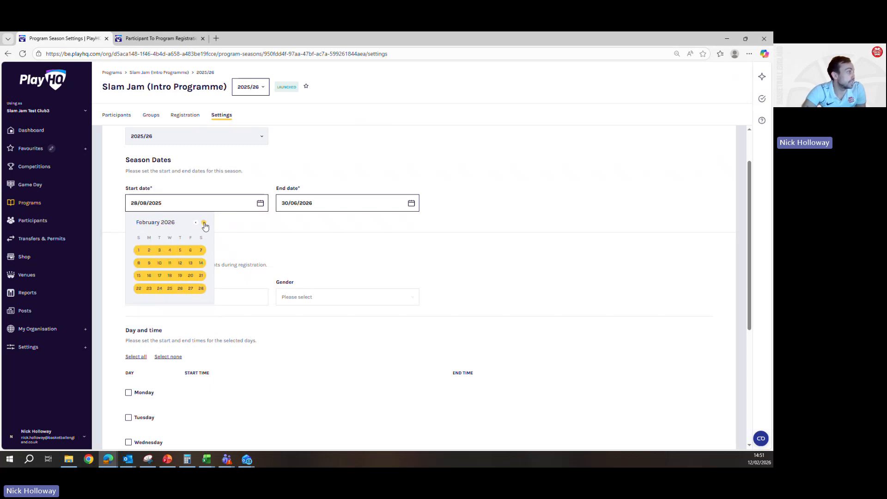
click(204, 223)
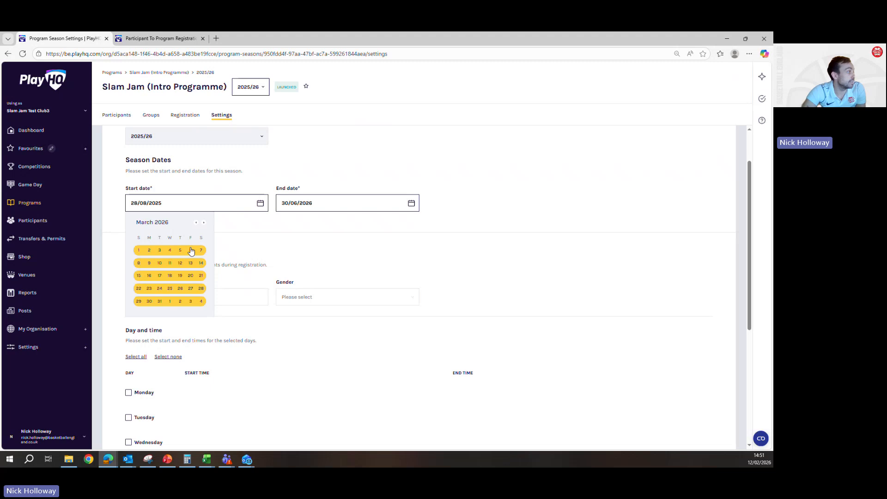
click(191, 251)
click(354, 223)
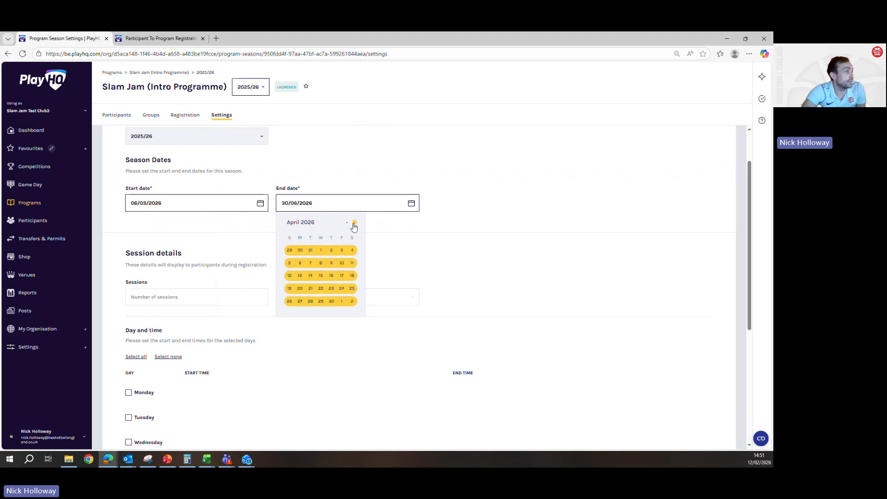
click(342, 276)
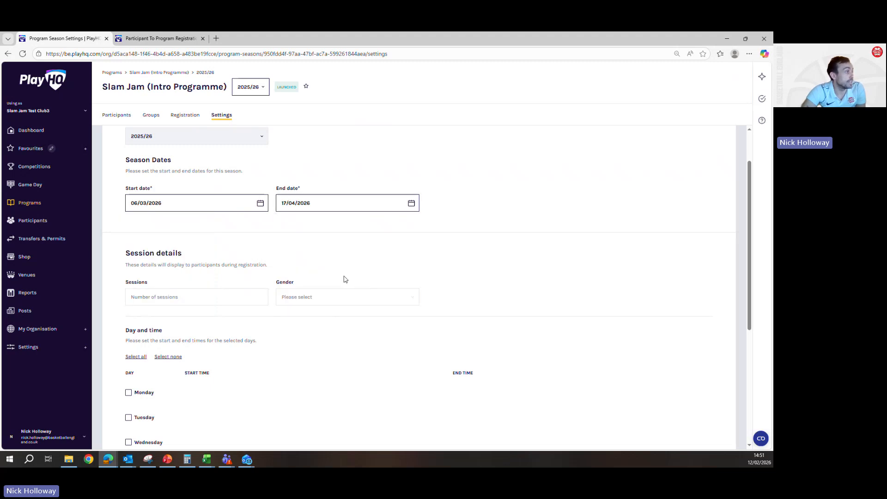
Set the session details to 6 sessions with the gender Mixed.
scroll(344, 279, down, 1)
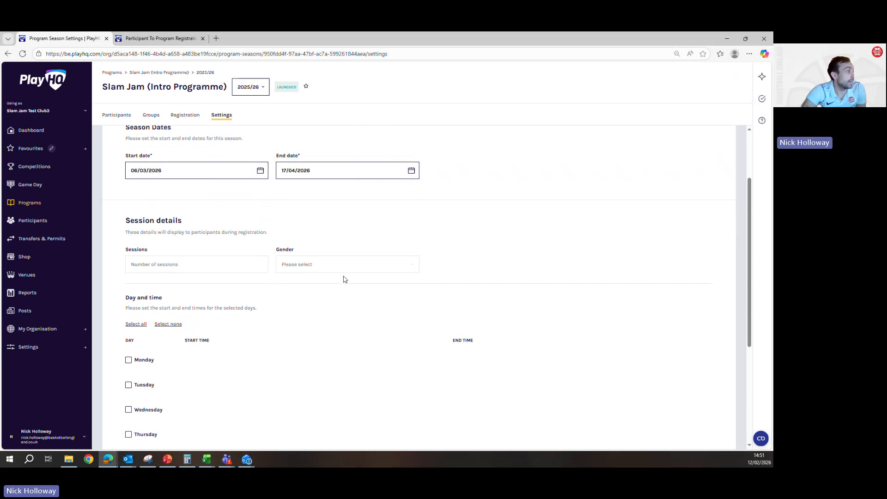
scroll(344, 279, down, 1)
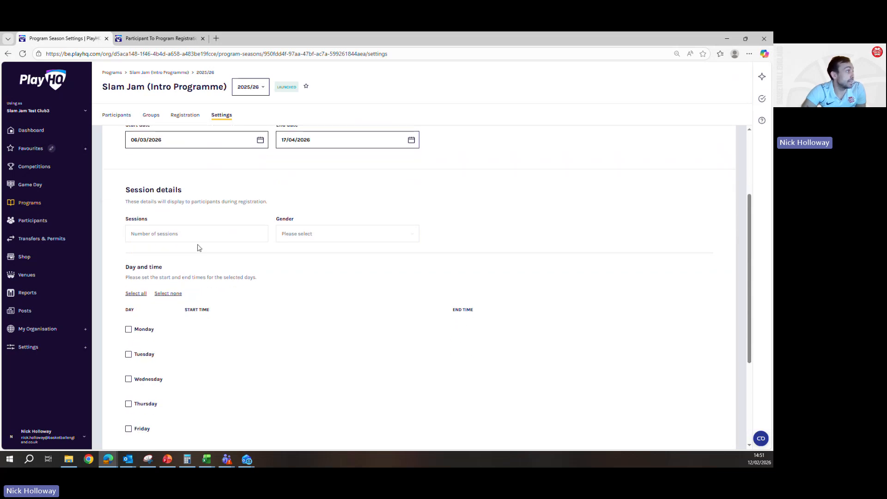
click(189, 238)
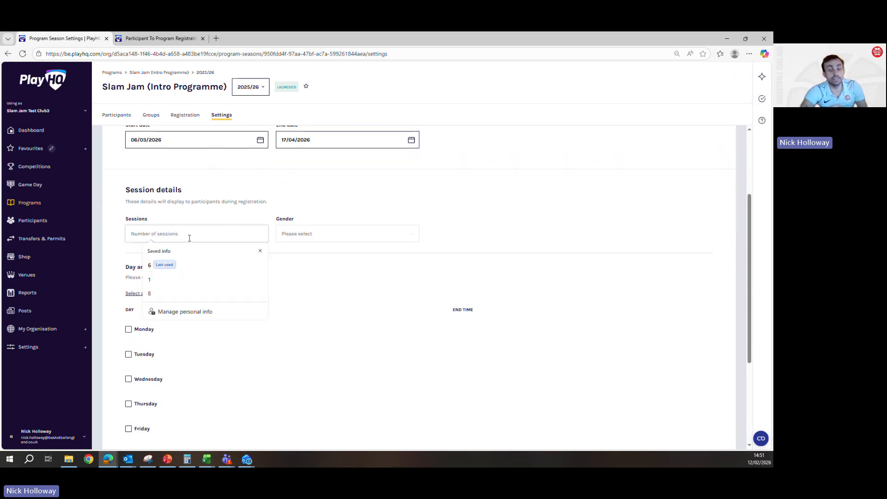
text(6)
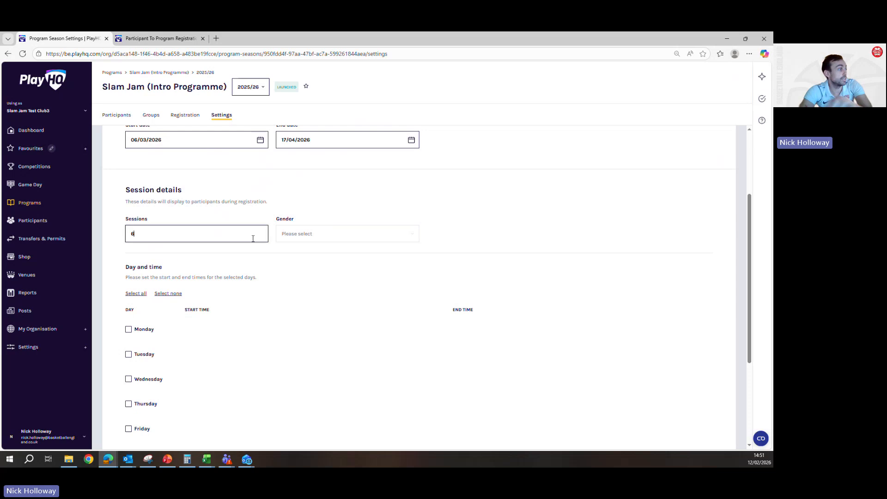
click(307, 241)
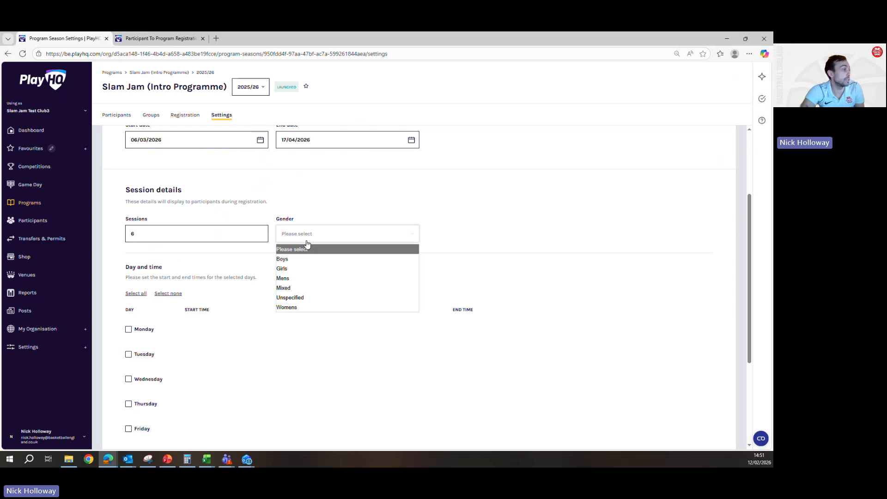
click(283, 288)
Enable Monday as the session day and set its start time to 05:00 pm.
scroll(279, 283, down, 1)
scroll(279, 284, down, 1)
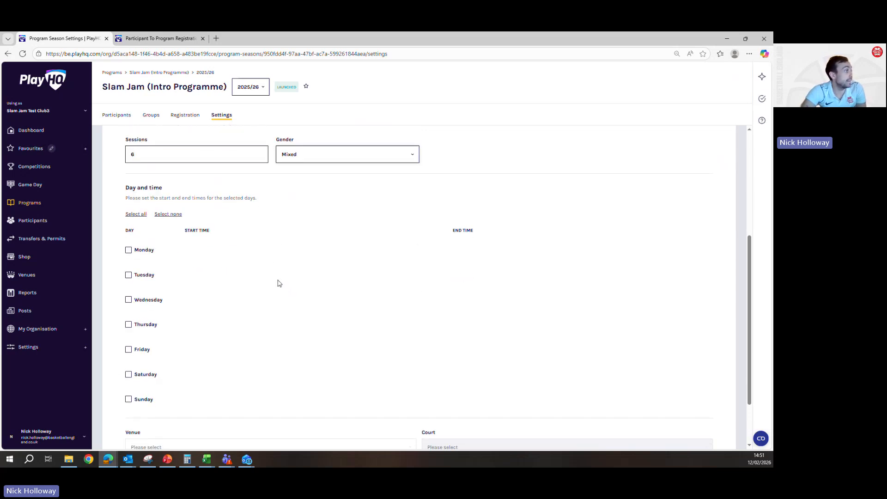
scroll(279, 284, down, 1)
scroll(279, 283, down, 1)
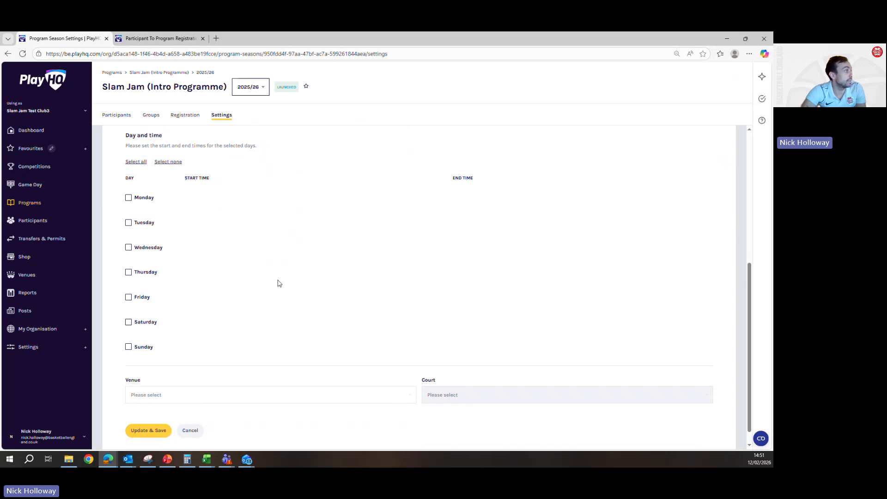
click(129, 198)
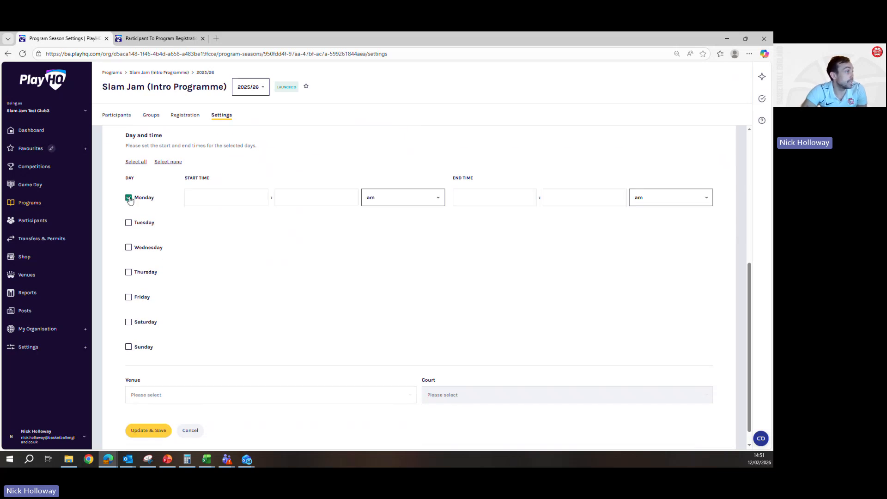
click(199, 193)
text(5)
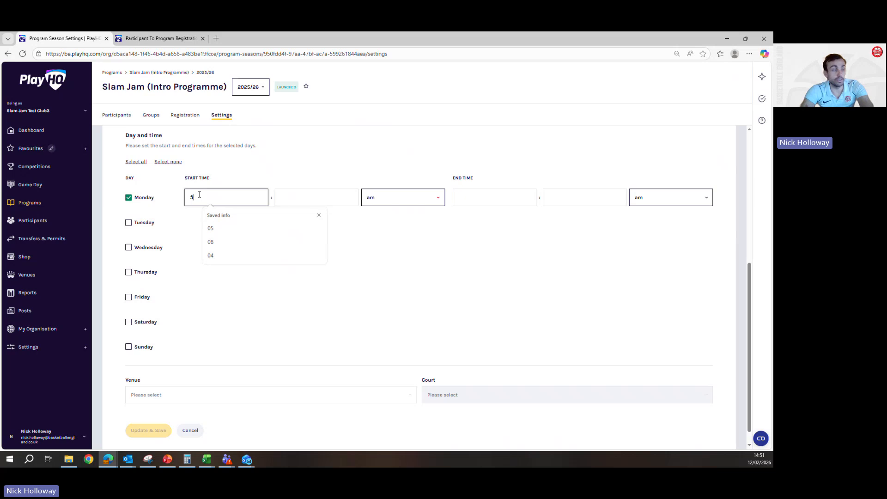
click(300, 197)
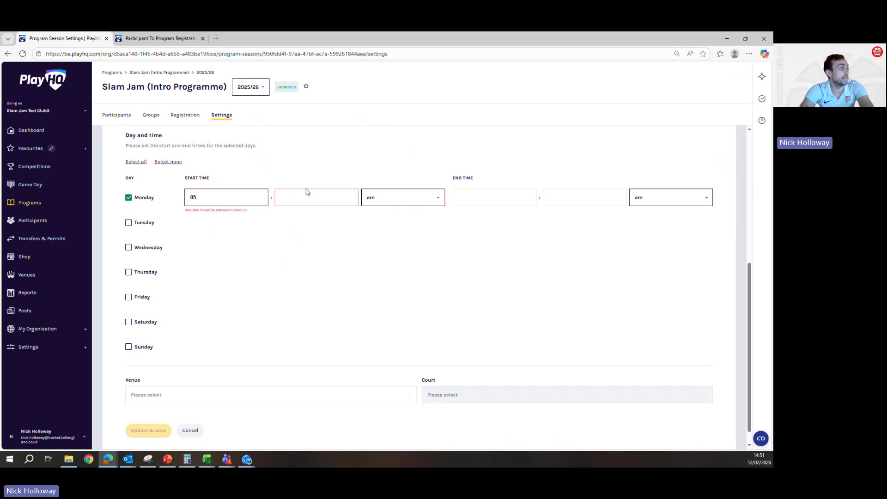
text(00)
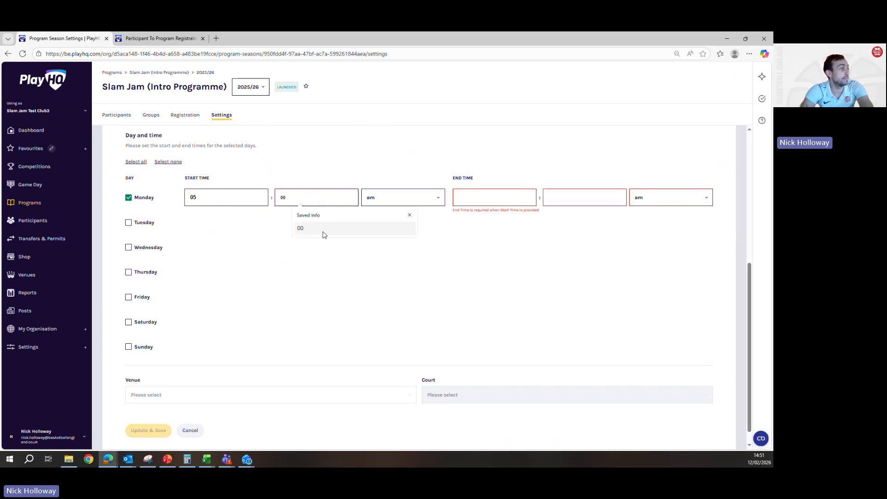
click(384, 198)
click(379, 233)
Set Monday's session end time to 06:00 pm.
click(481, 197)
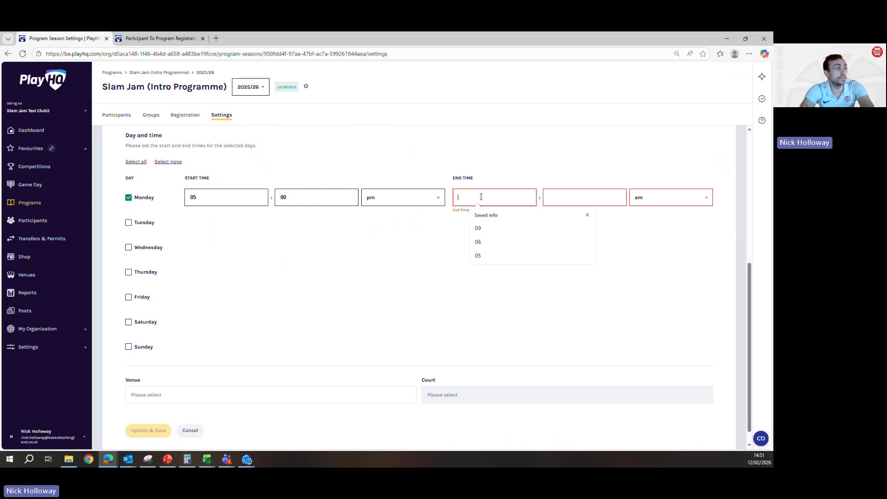
text(06)
click(555, 197)
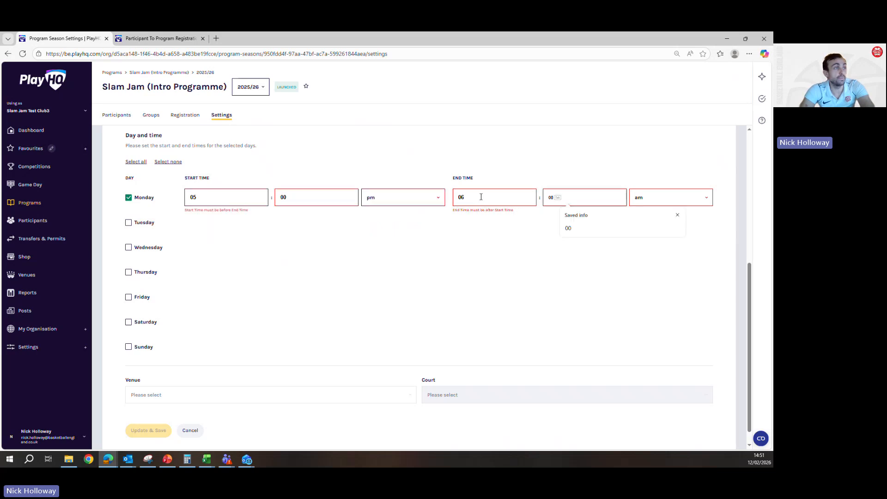
text(00)
click(667, 199)
click(643, 237)
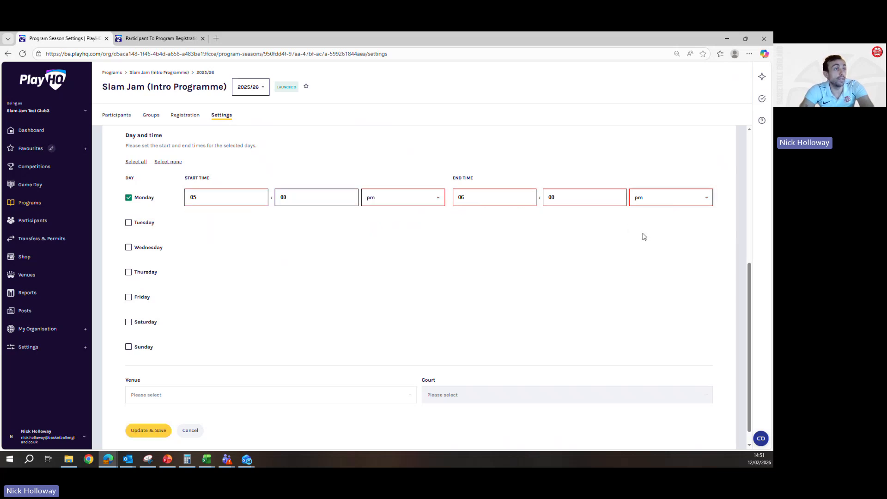
Set the venue to Manchester Basketball Centre and the court to Court 1, and save the season settings.
scroll(553, 307, down, 1)
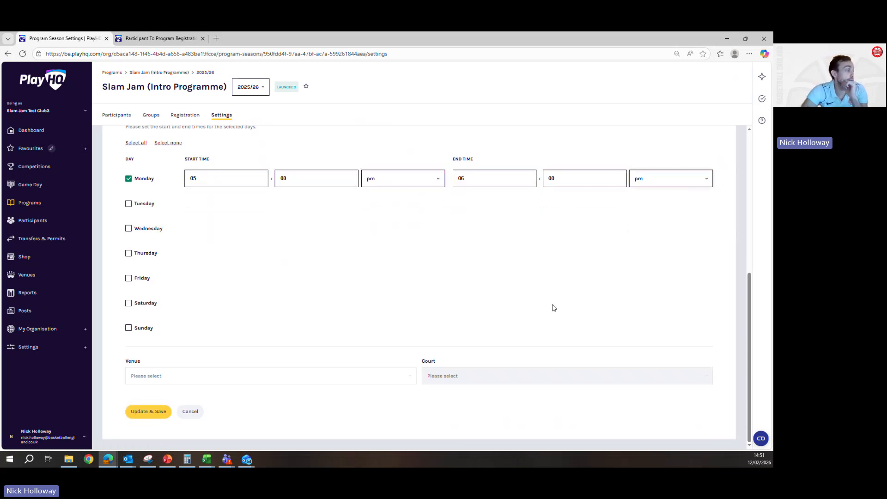
click(362, 382)
click(362, 382)
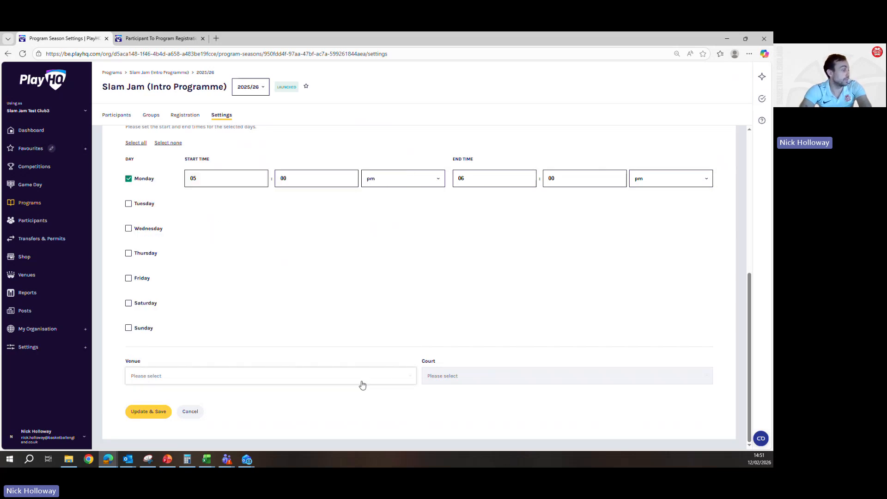
click(363, 384)
key(m)
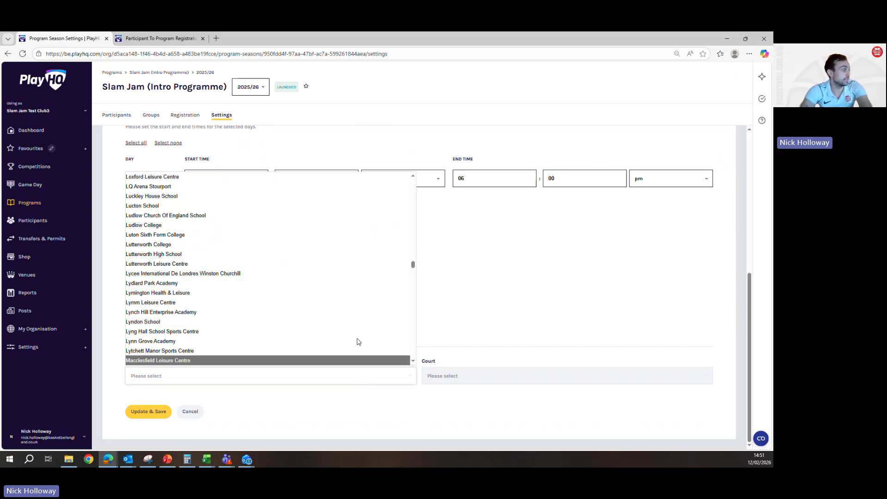
scroll(359, 341, down, 3)
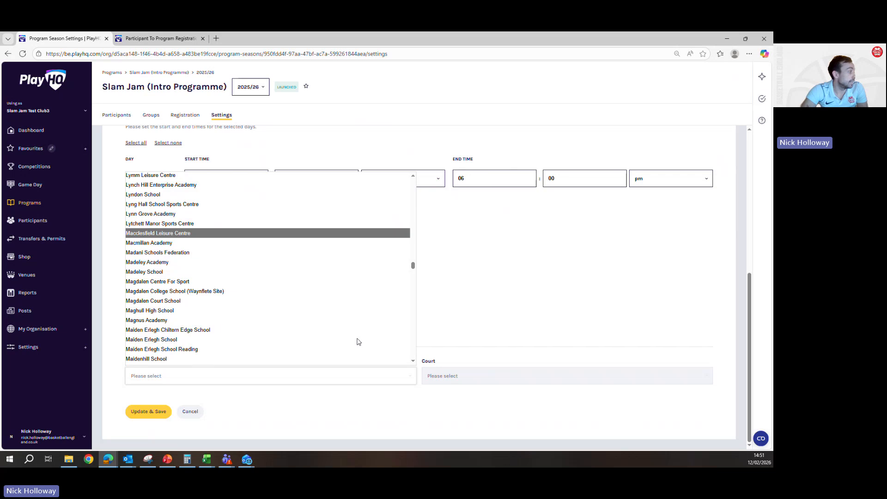
scroll(288, 293, down, 5)
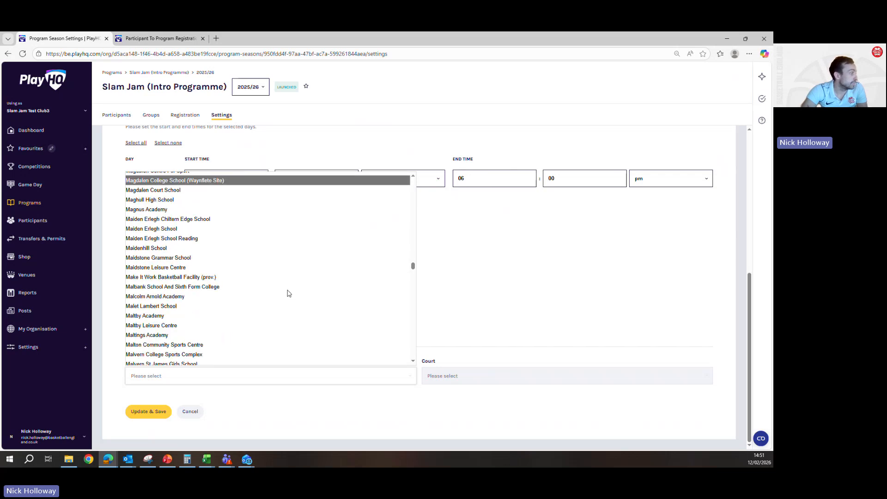
scroll(288, 294, down, 1)
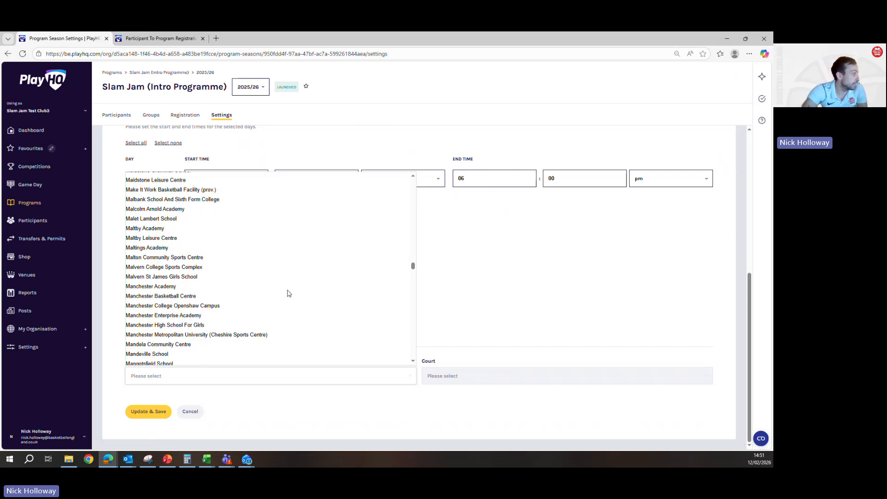
click(217, 298)
click(464, 376)
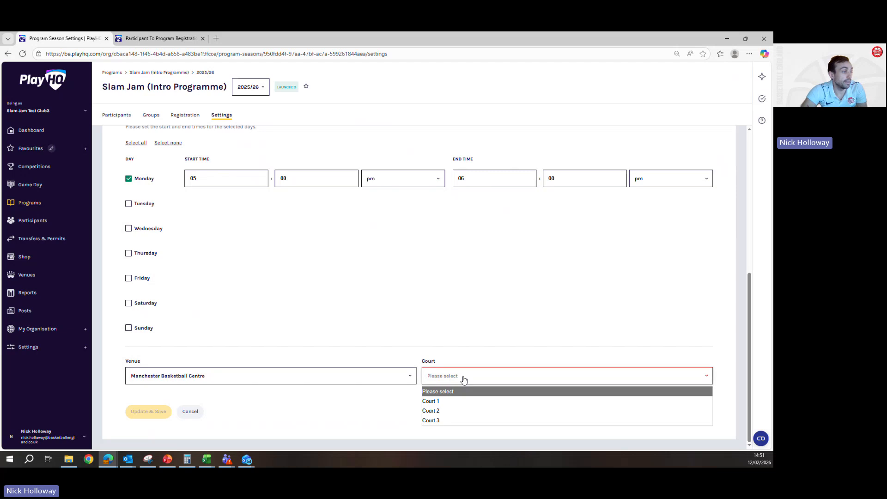
click(455, 400)
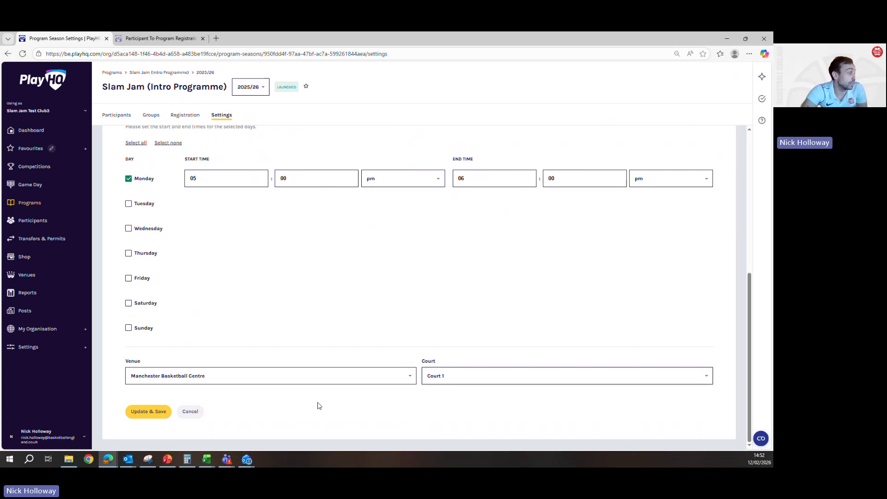
click(148, 411)
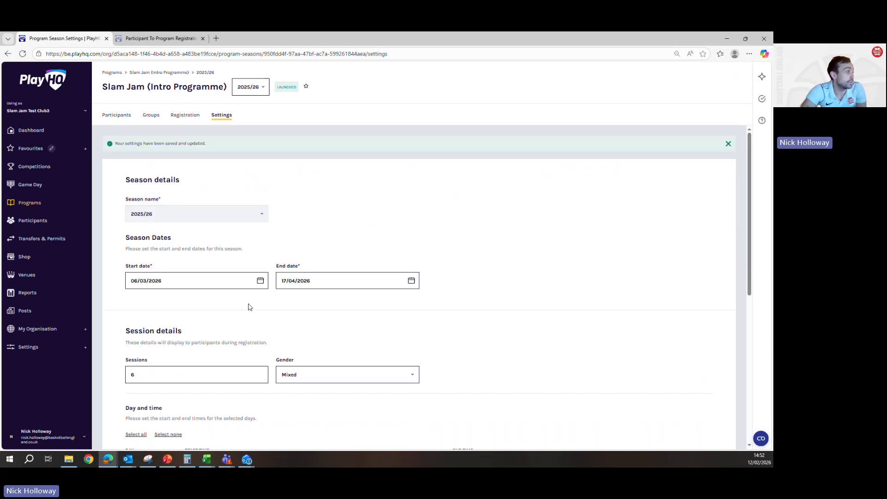
Look over the saved season settings and the season's participants, groups and registration pages.
scroll(250, 307, down, 2)
scroll(250, 307, up, 2)
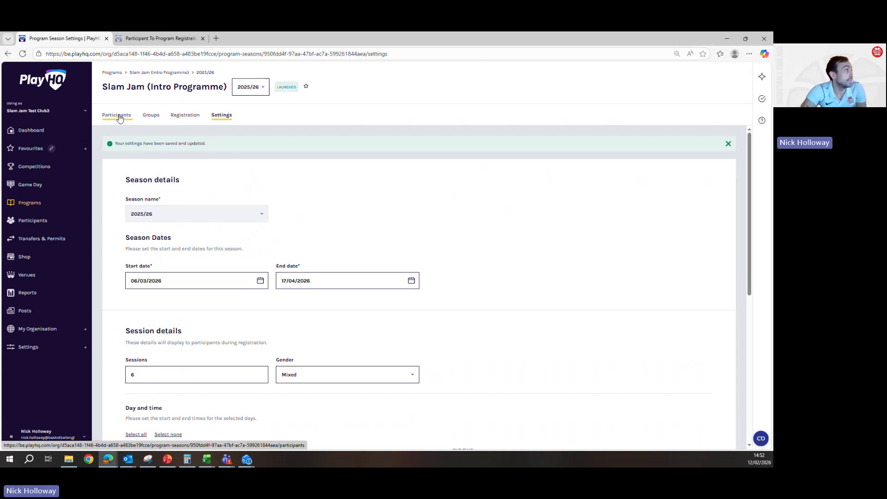
click(123, 121)
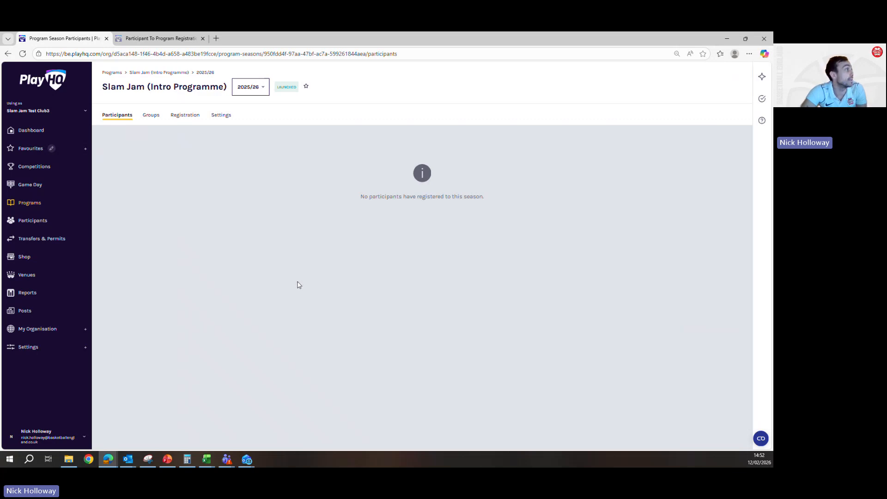
click(151, 116)
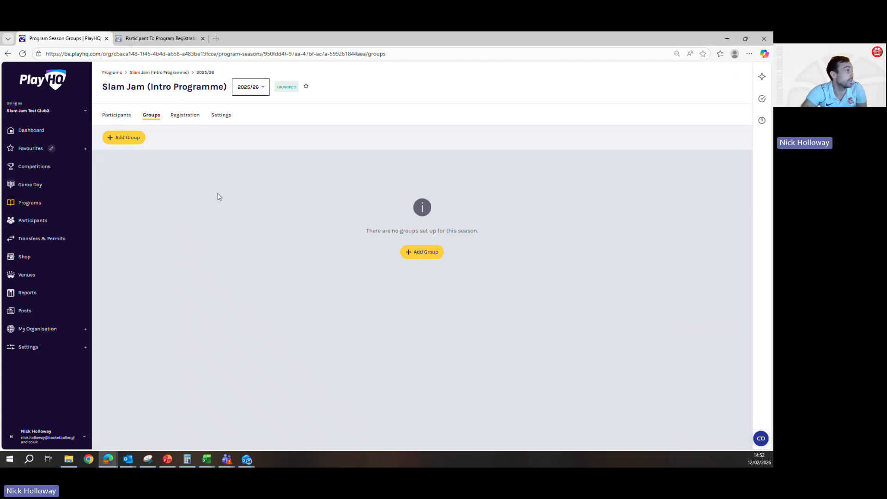
click(186, 119)
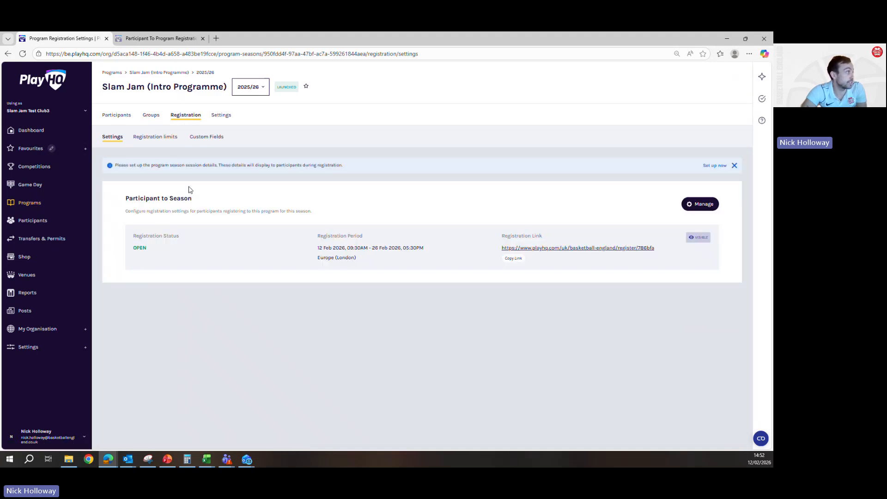
Limit the season's player registrations to 25 instead of unlimited and save the registration limits.
click(155, 140)
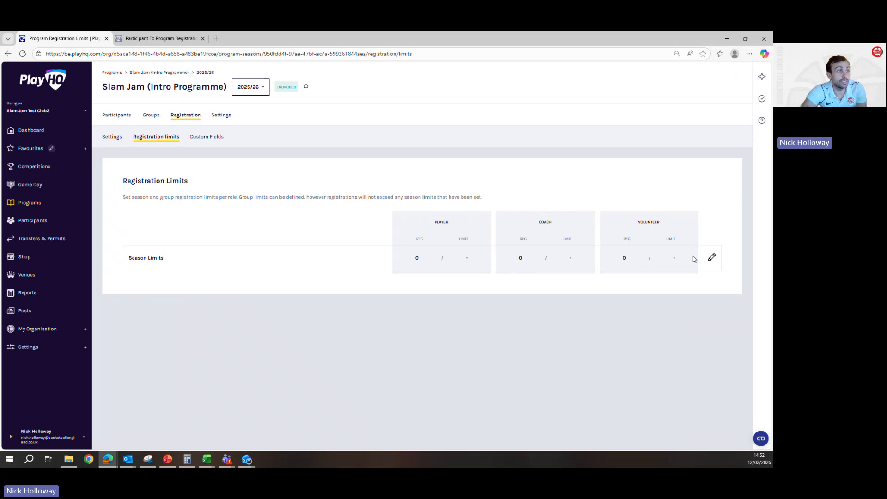
click(710, 257)
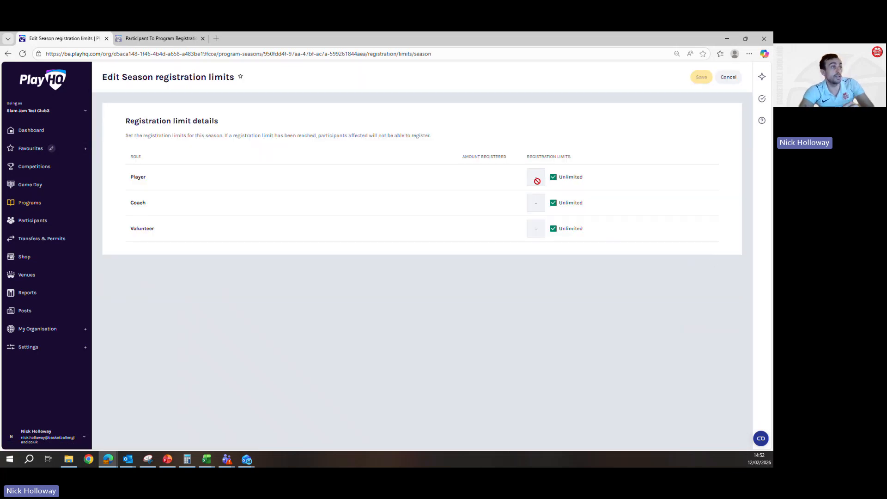
click(553, 178)
click(538, 178)
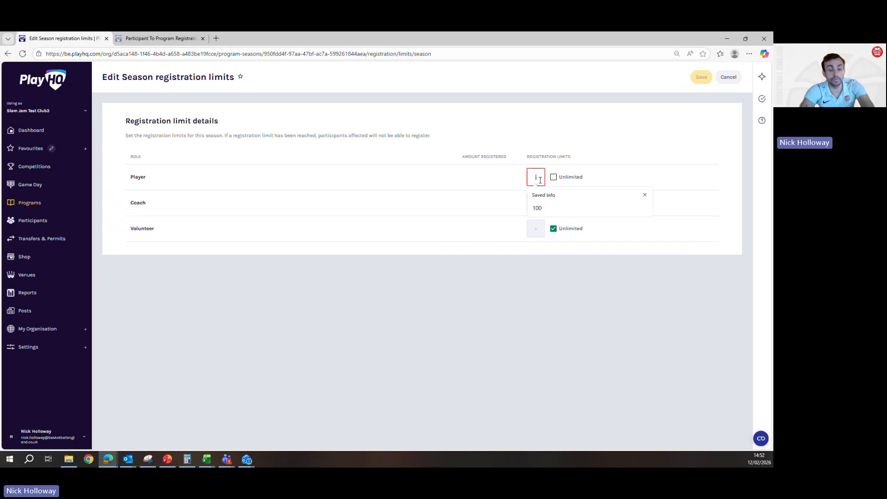
text(100)
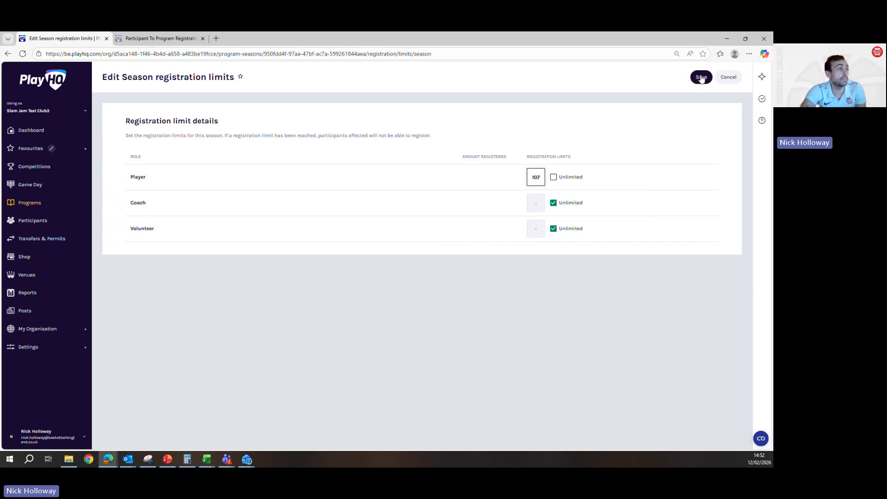
key(BackSpace)
key(BackSpace)
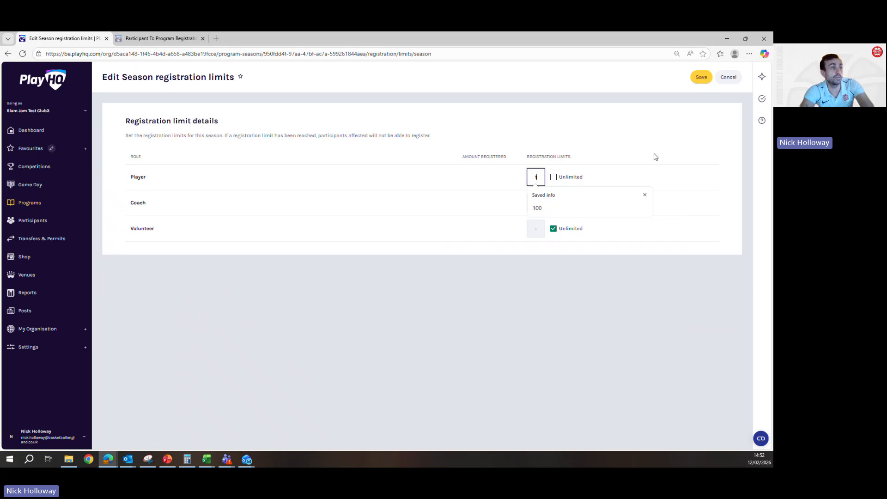
key(BackSpace)
text(25)
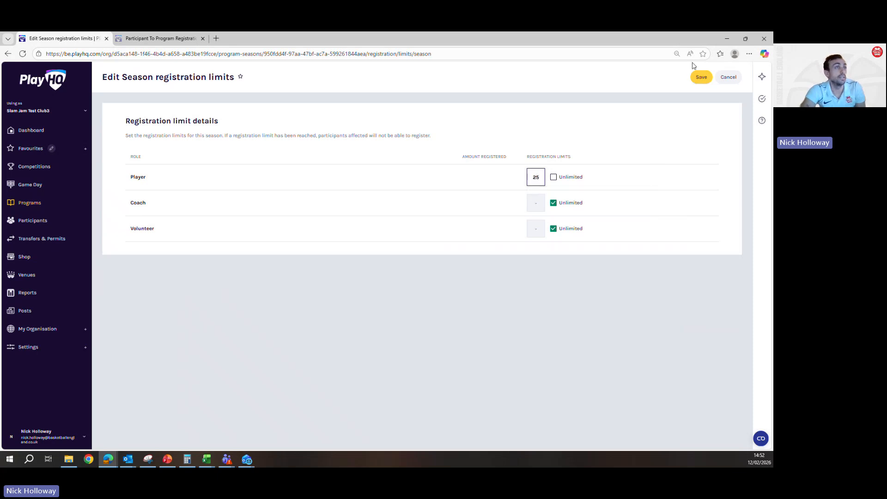
click(694, 74)
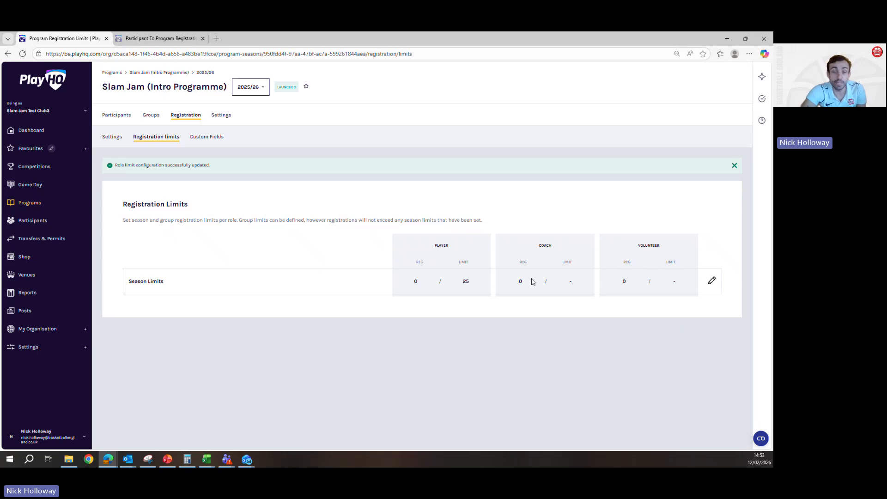
Start a new standard participant custom field for the season labelled "What school does your child attend?".
click(223, 137)
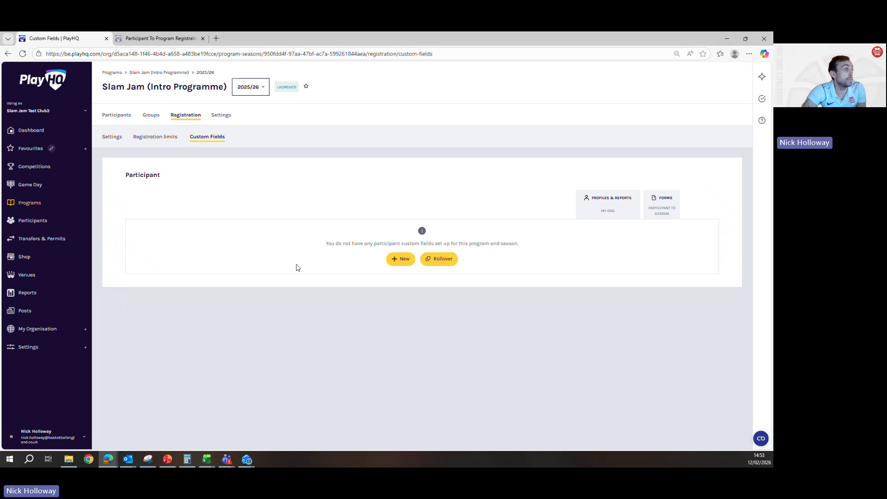
click(394, 259)
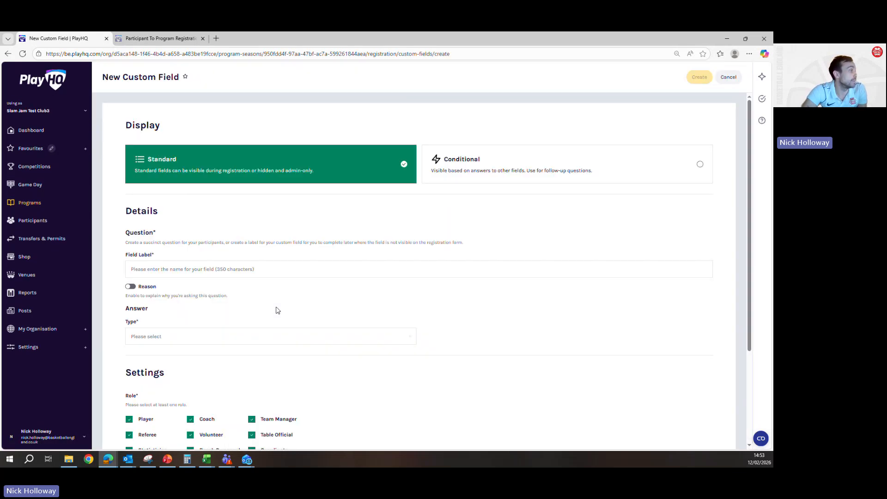
scroll(235, 322, down, 1)
click(252, 227)
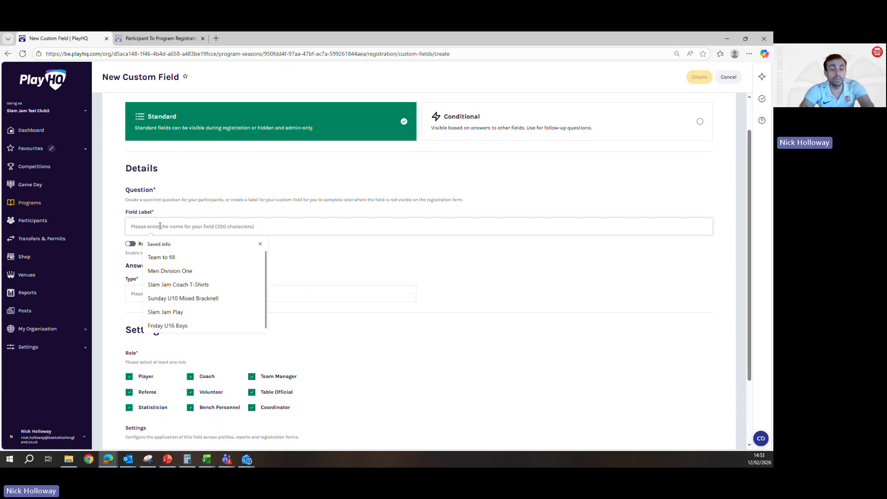
text(wHAT SCHOO)
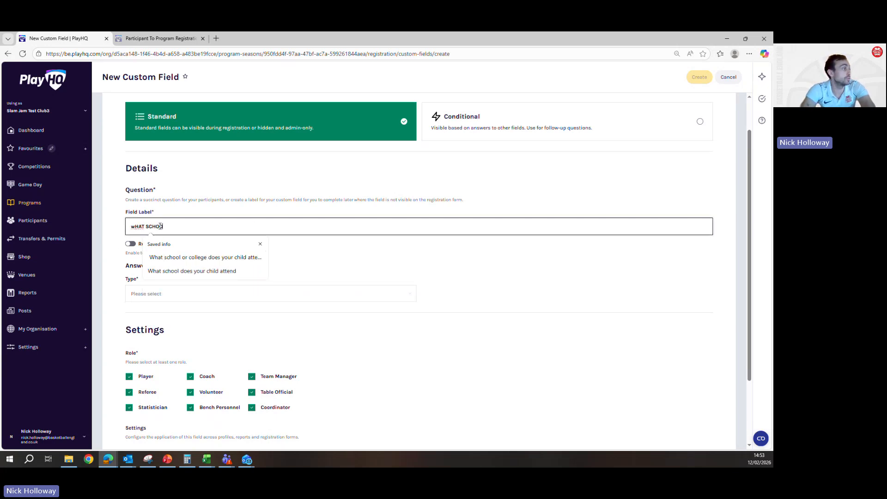
key(BackSpace)
key(BackSpace)
key(BackSpace)
key(BackSpace)
key(BackSpace)
key(BackSpace)
key(BackSpace)
key(BackSpace)
key(BackSpace)
key(BackSpace)
key(Caps_Lock)
text(What school does your child atten)
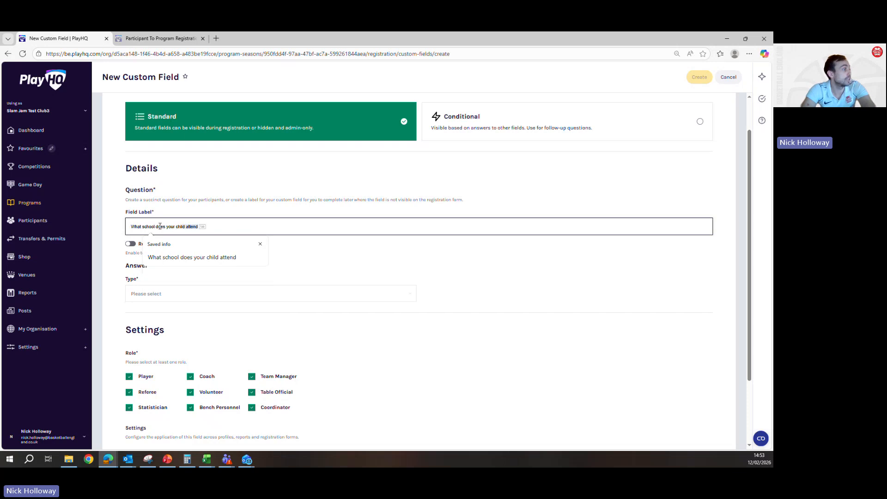
text(d)
key(Tab)
text(?)
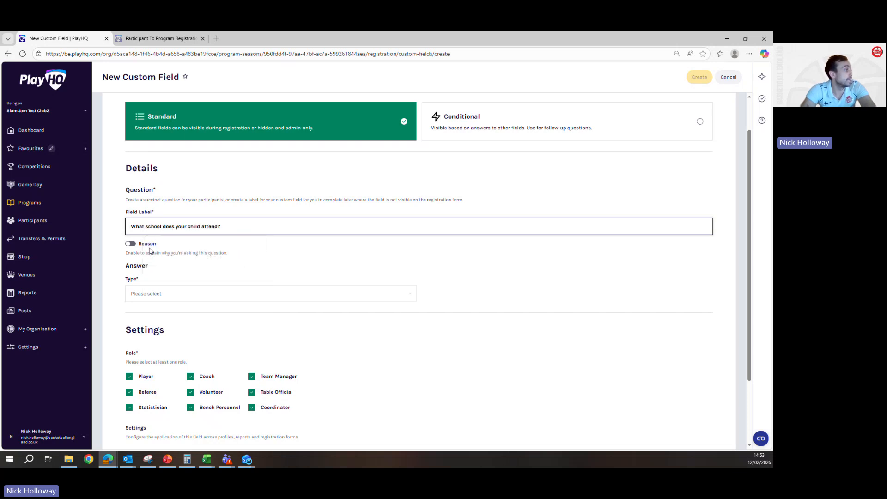
Enable the reason for the school question and enter "School" as its explanation.
click(131, 244)
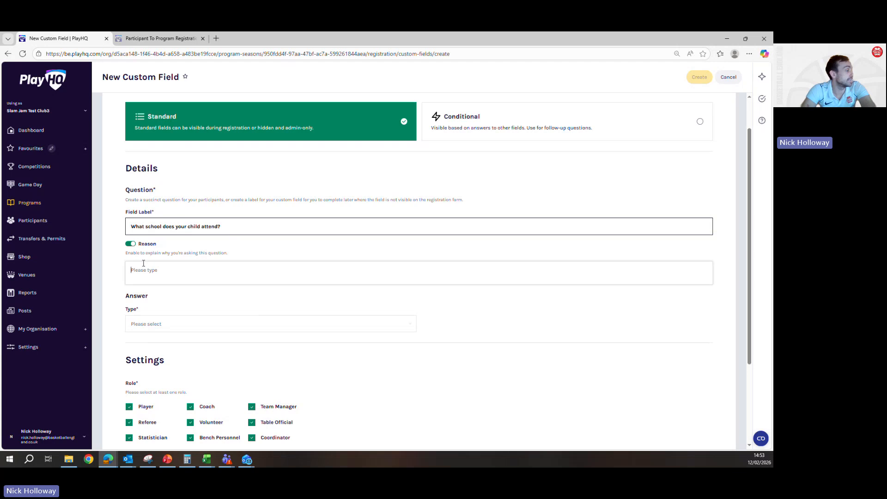
click(144, 263)
text(School)
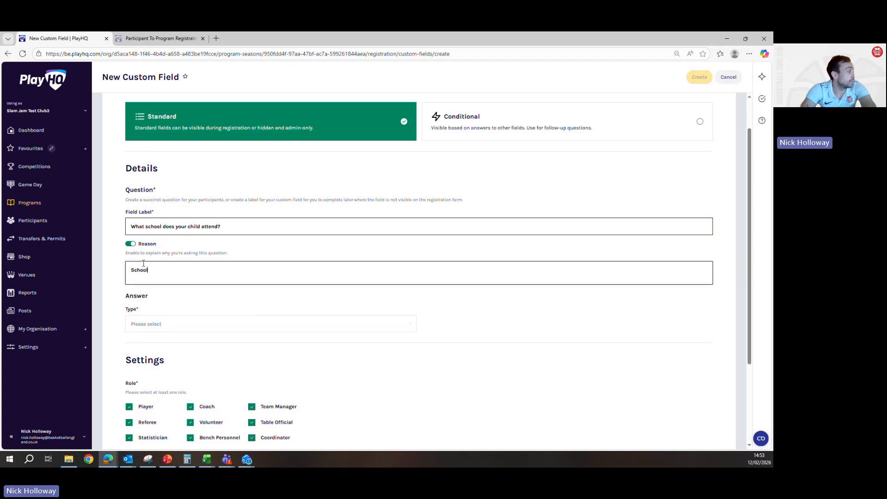
Set the school question's answer type to Text Box and create the custom field.
click(144, 327)
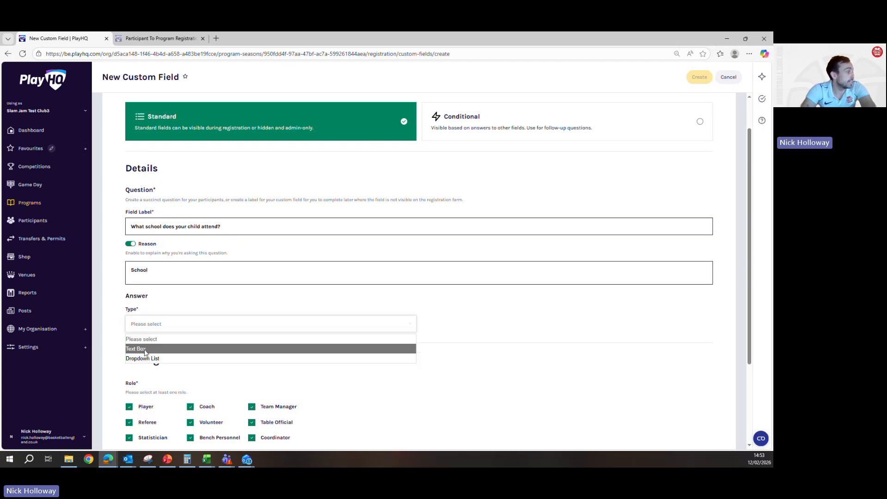
click(146, 347)
scroll(253, 311, down, 3)
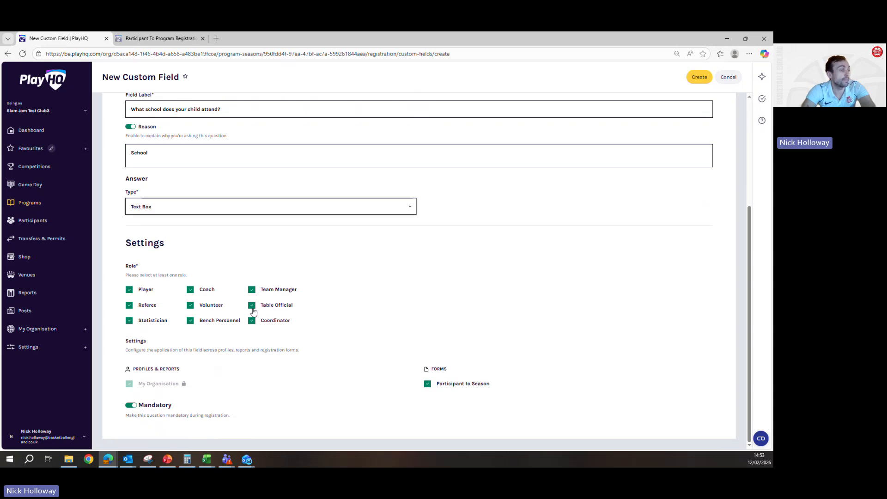
scroll(253, 311, up, 5)
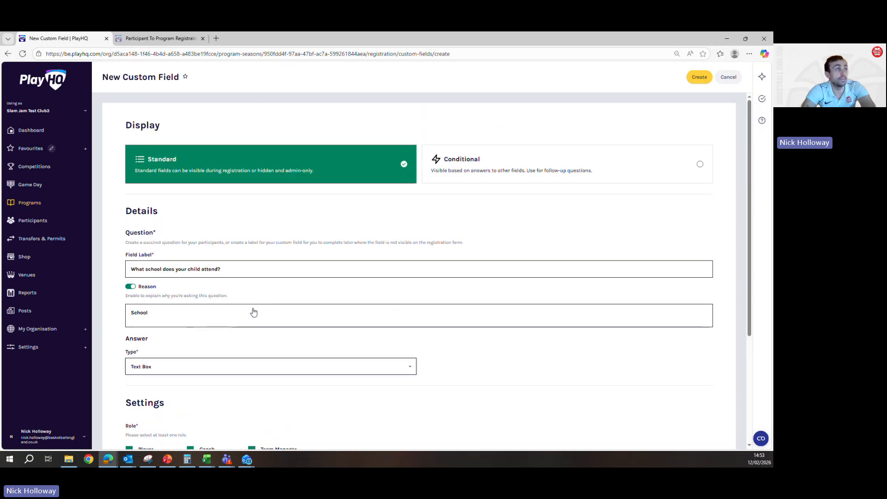
click(695, 80)
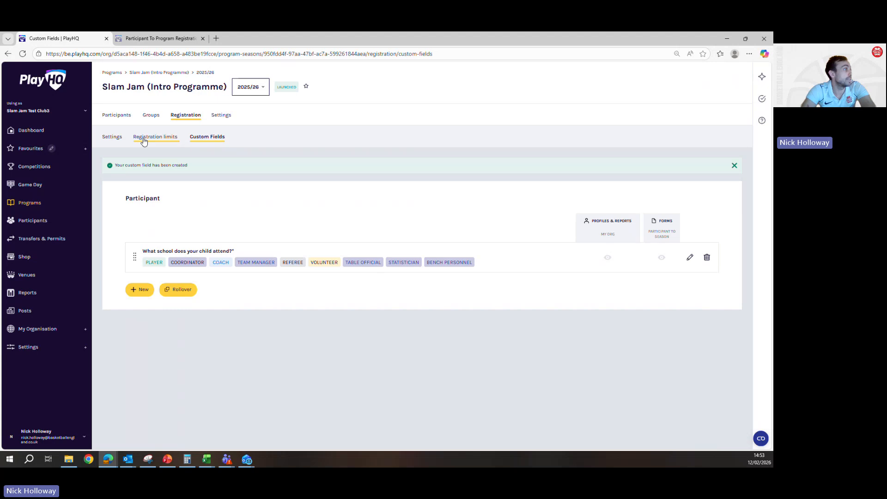
Review the Participant to Season registration form's fees, custom fields and products, and leave it without changes.
click(186, 116)
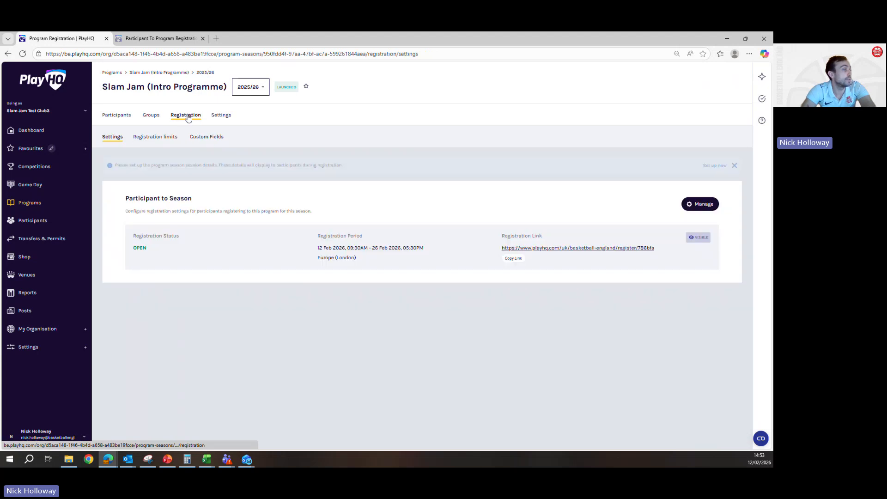
click(700, 203)
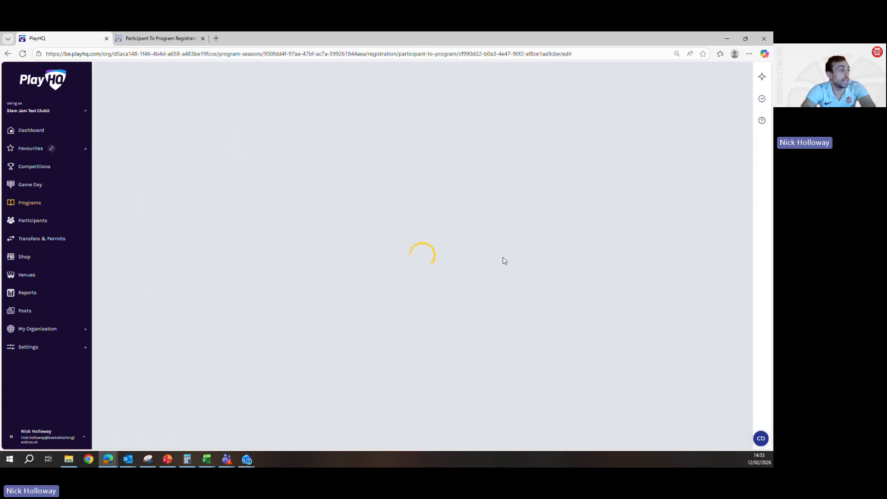
scroll(406, 303, down, 10)
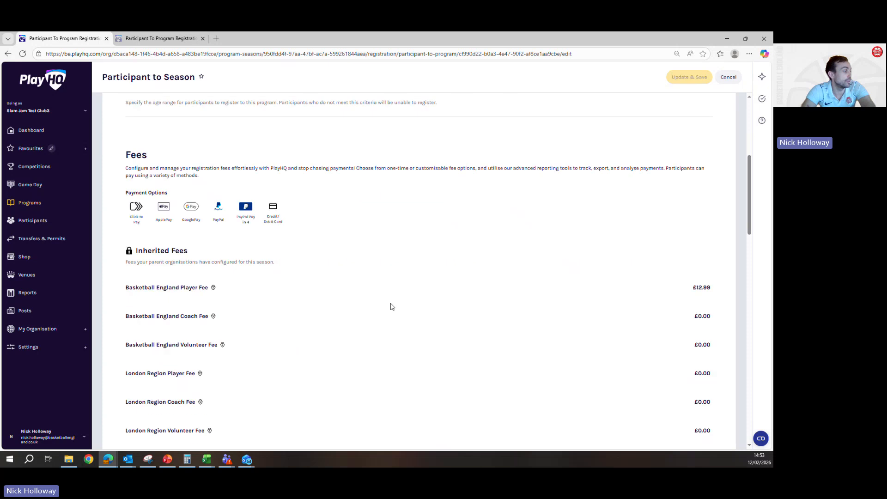
scroll(392, 307, down, 11)
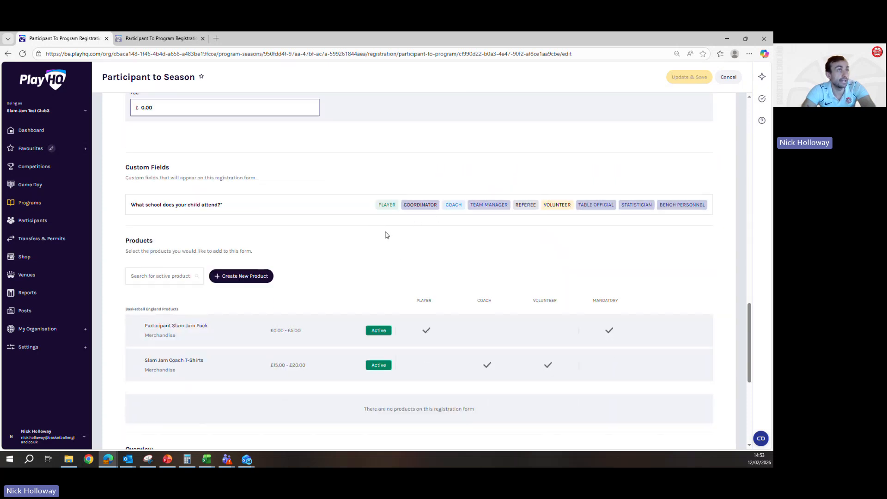
scroll(387, 235, up, 15)
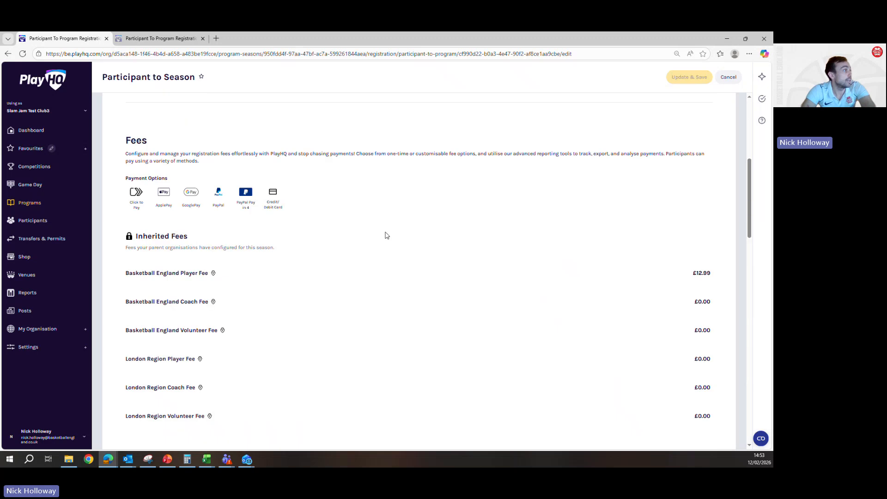
scroll(387, 235, up, 1)
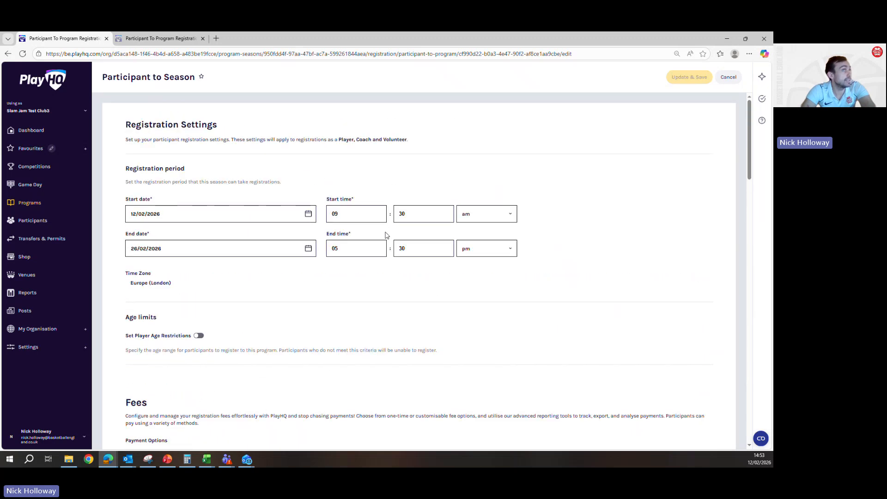
click(738, 78)
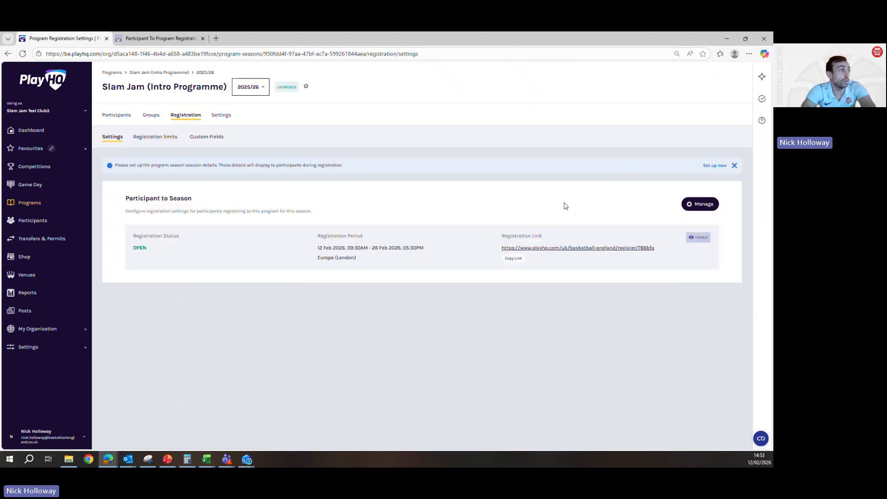